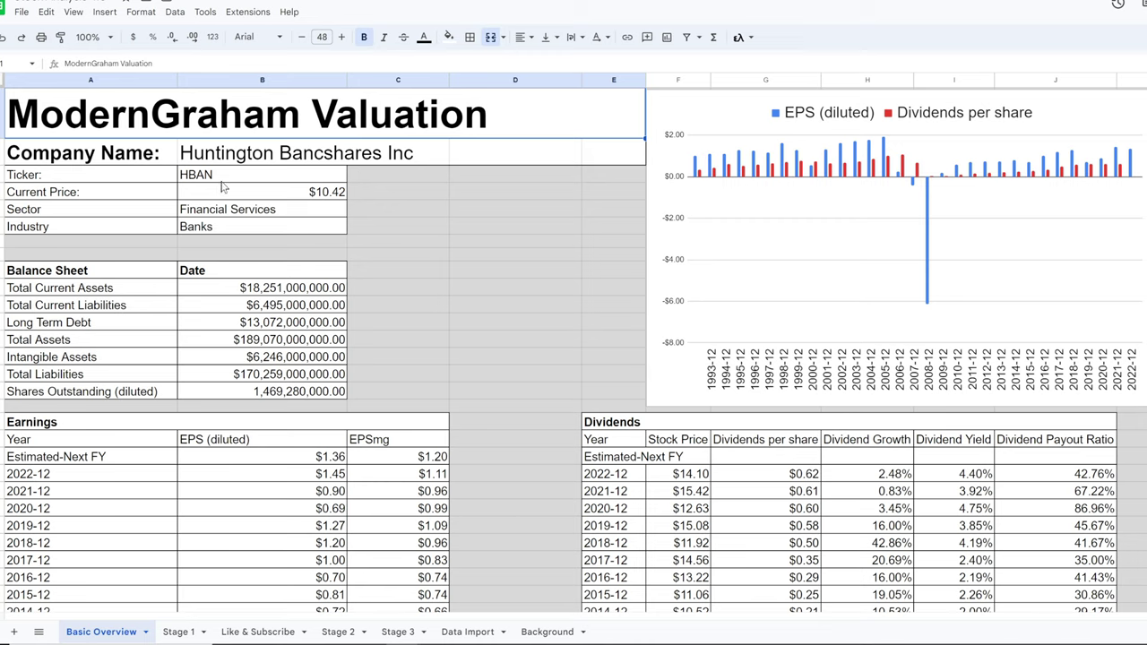
Inspect the formulas behind the current price, sector and industry of ticker HBAN on the Basic Overview sheet
click(289, 196)
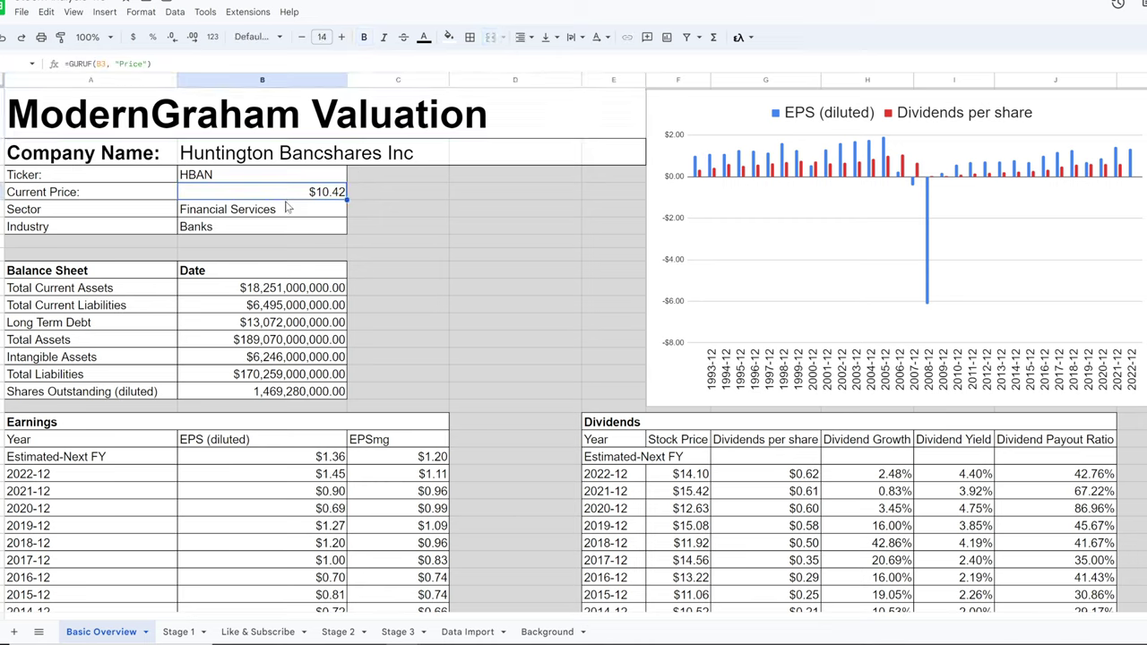
click(305, 213)
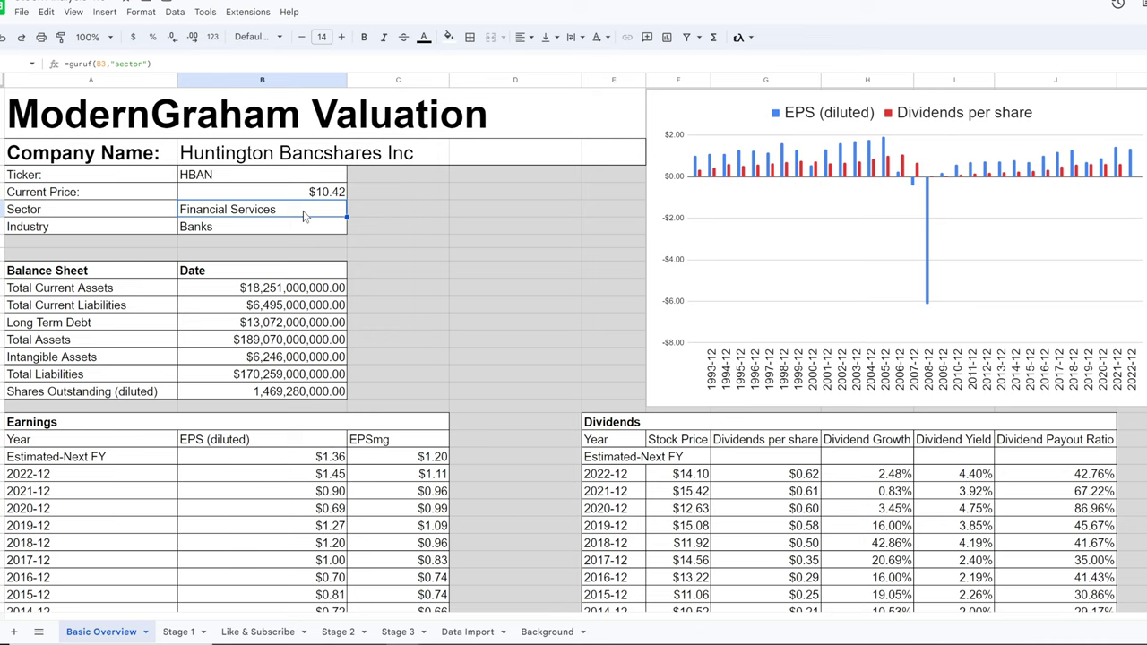
click(302, 231)
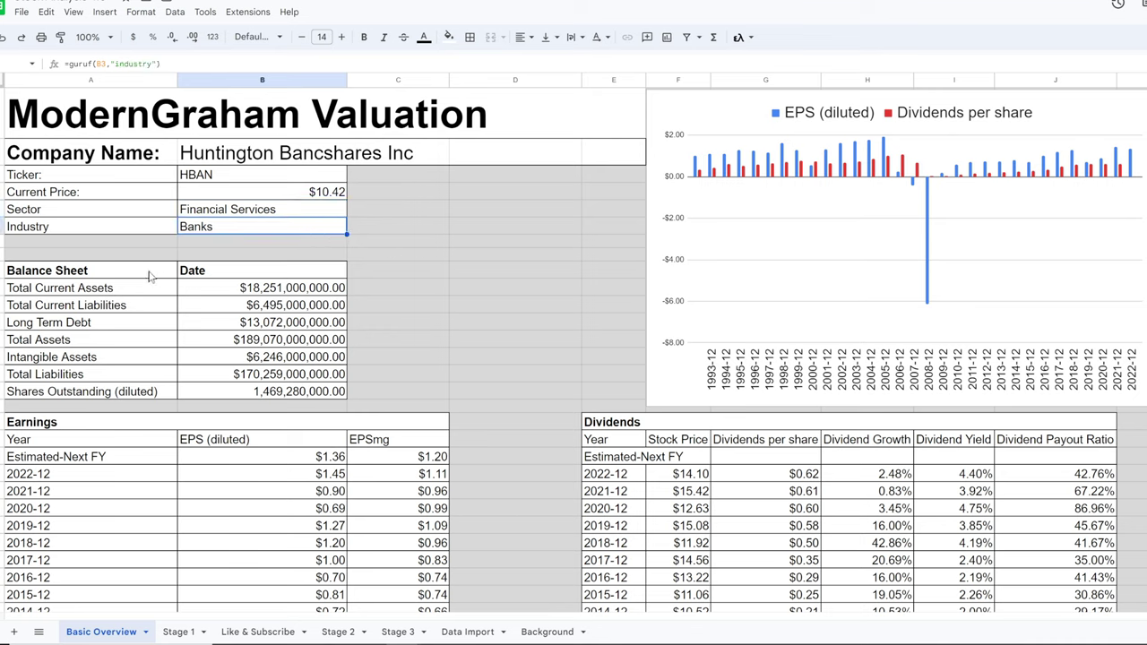
Examine the Balance Sheet items and inspect each formula from Total Current Assets down to Shares Outstanding (diluted)
drag(139, 292, 142, 400)
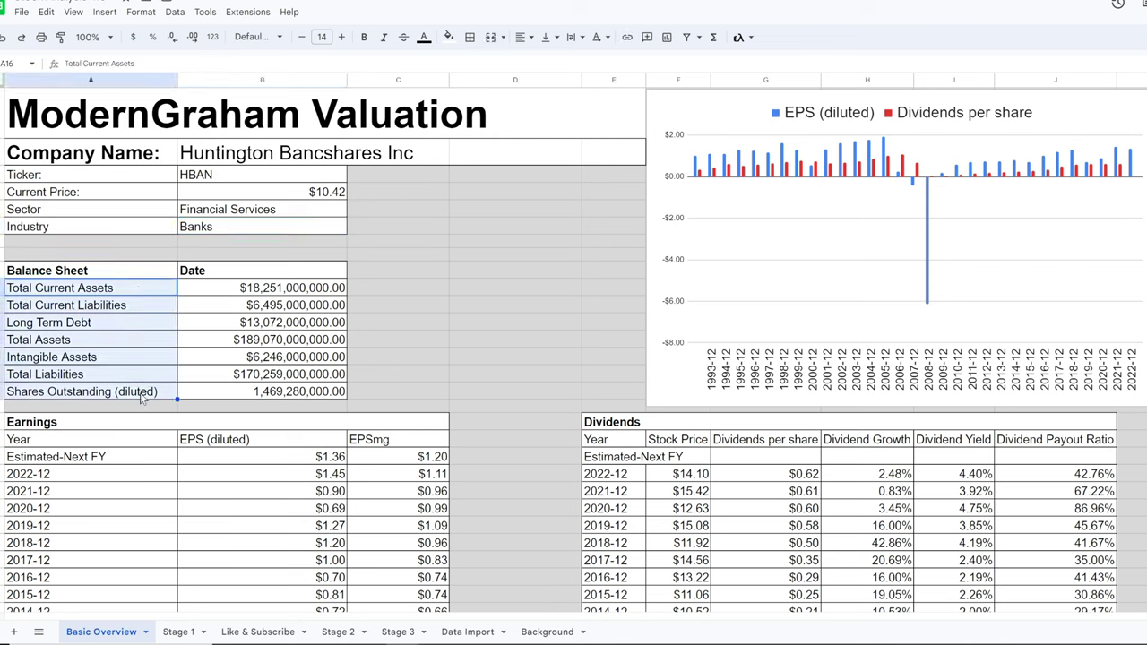
click(213, 289)
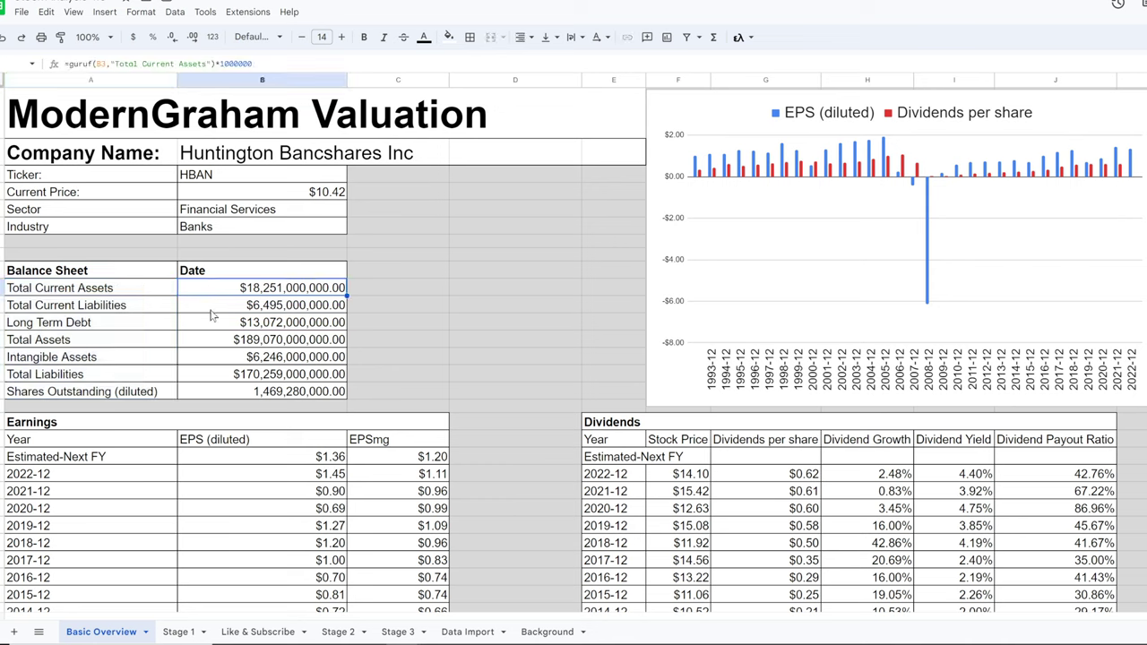
click(213, 311)
click(211, 325)
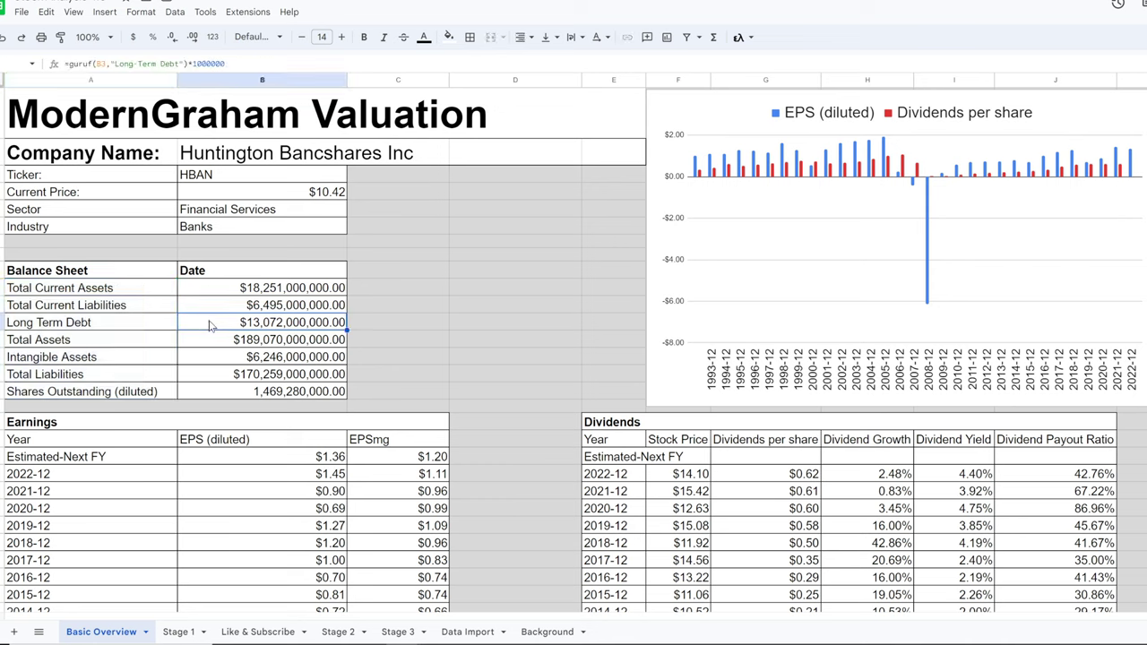
click(212, 343)
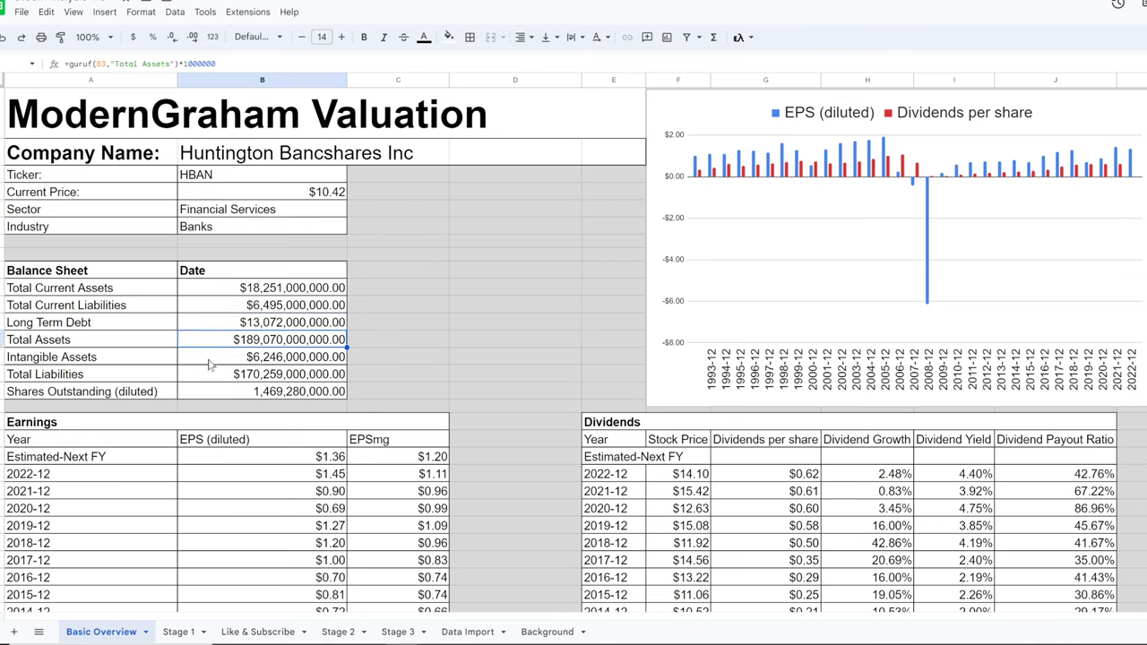
click(211, 362)
click(211, 380)
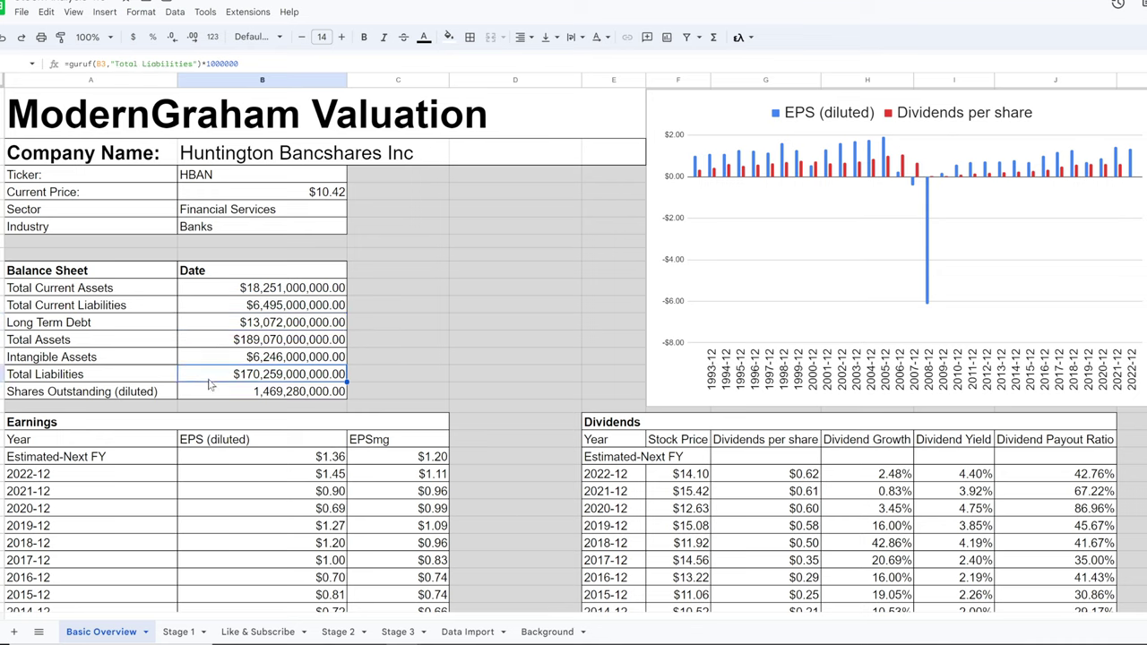
click(210, 395)
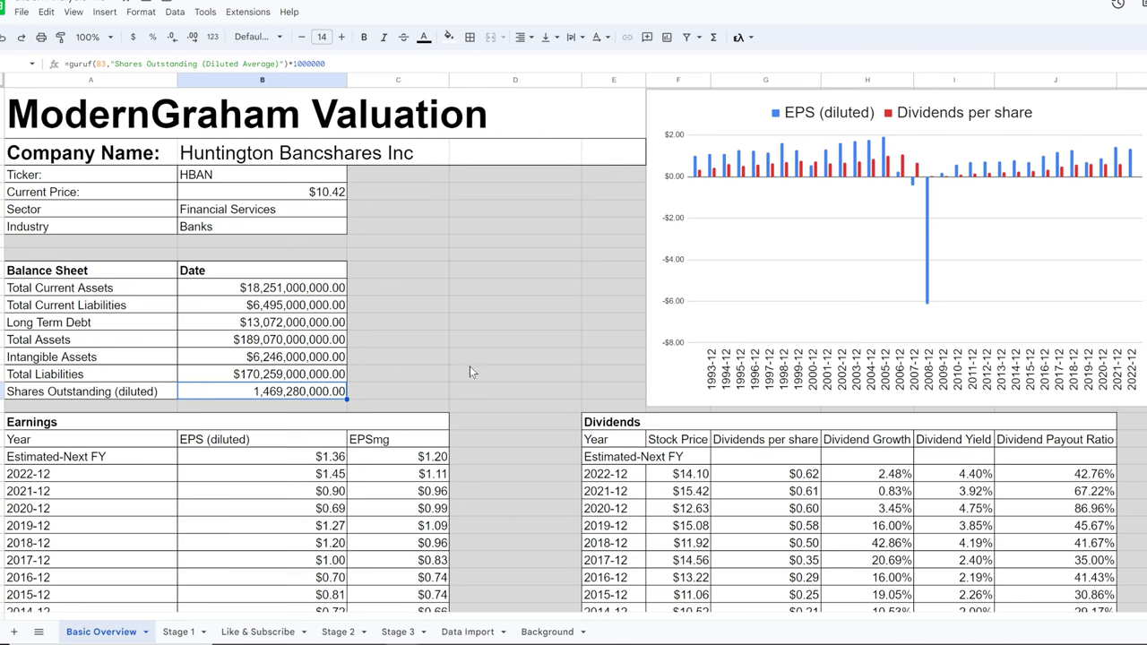
Review the EPS and dividends chart and the full Earnings table back to 1993-12
click(672, 386)
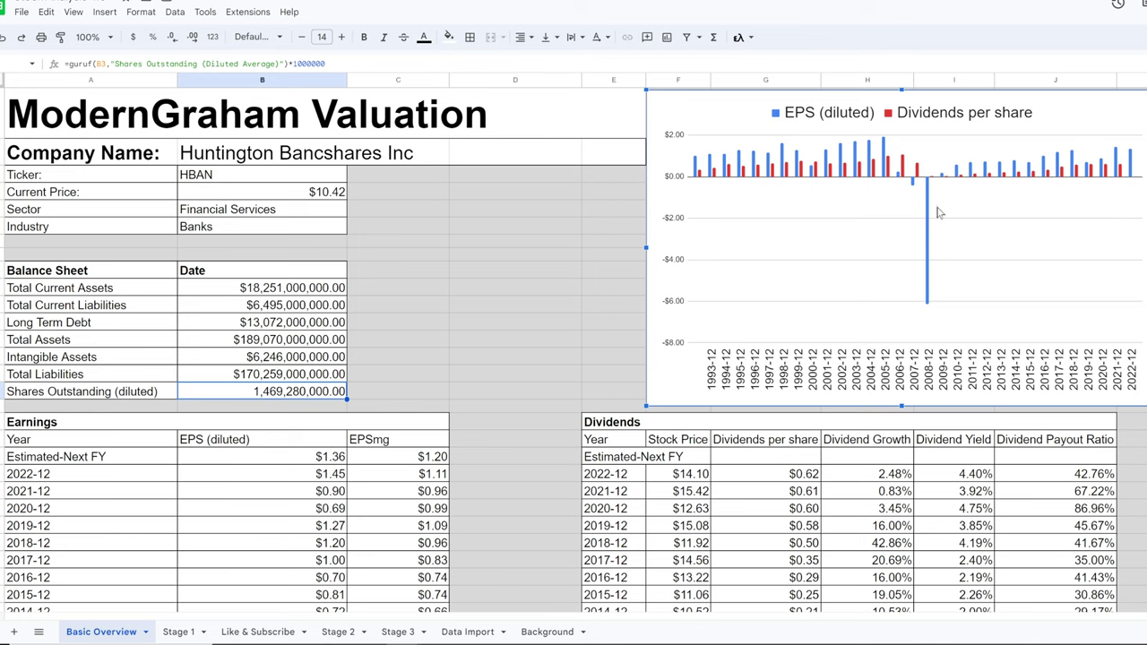
mouse_move(930, 189)
click(134, 425)
scroll(133, 436, down, 3)
drag(132, 428, 164, 605)
scroll(158, 484, down, 5)
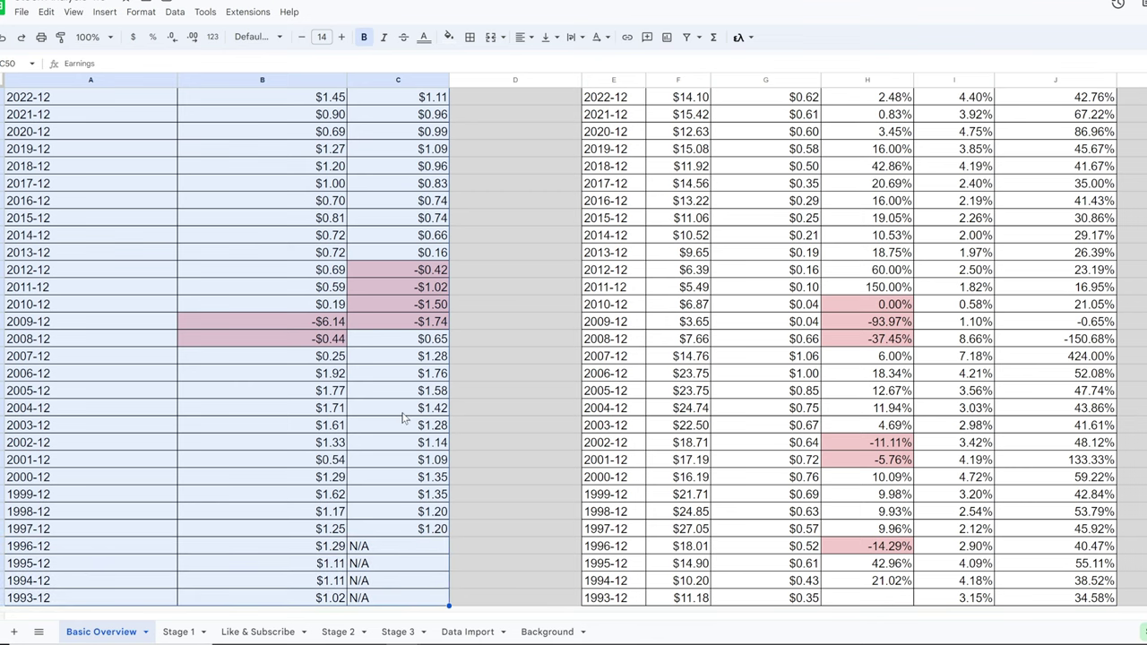
scroll(406, 419, up, 5)
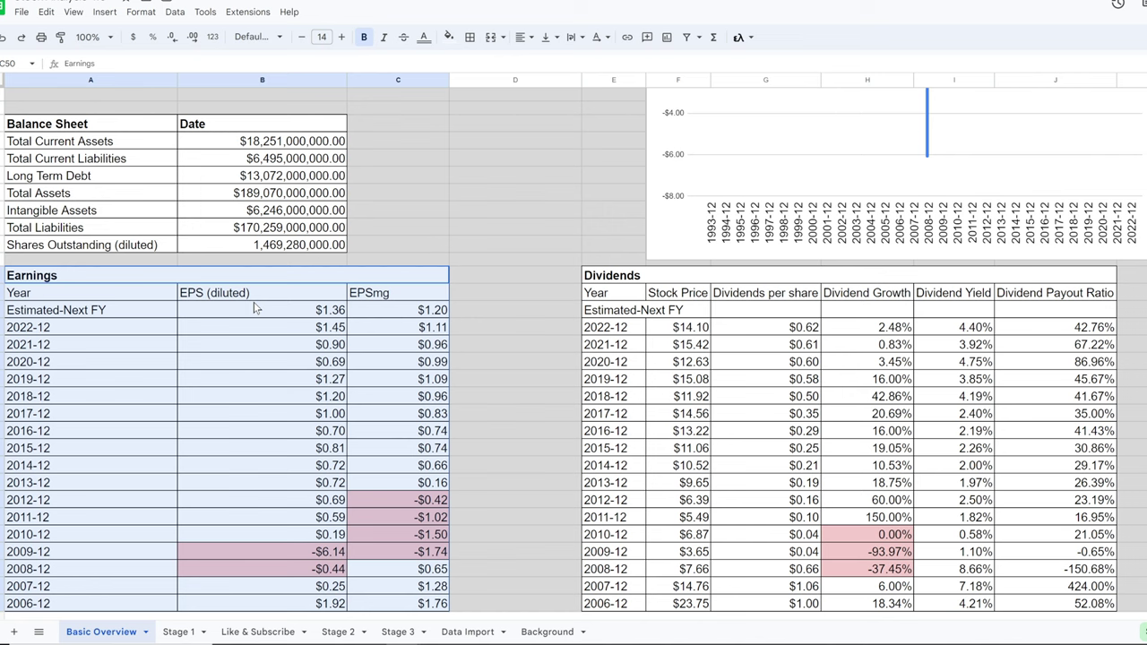
Examine the EPS (diluted) column over all years, including the 2009-12 entry
drag(254, 300, 255, 506)
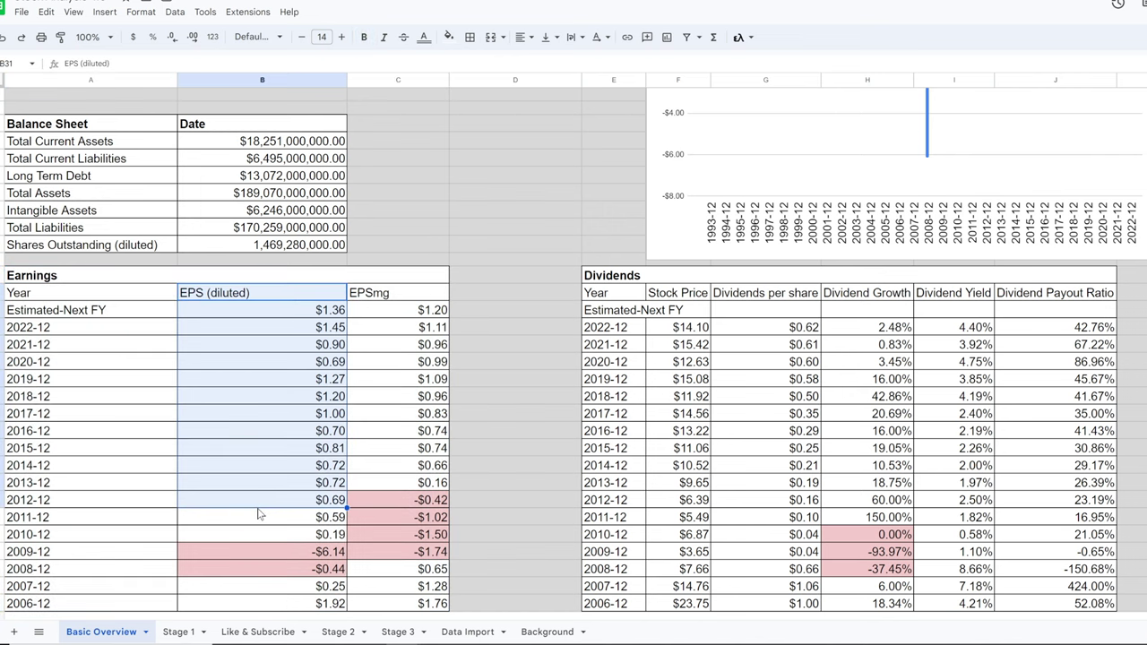
click(265, 559)
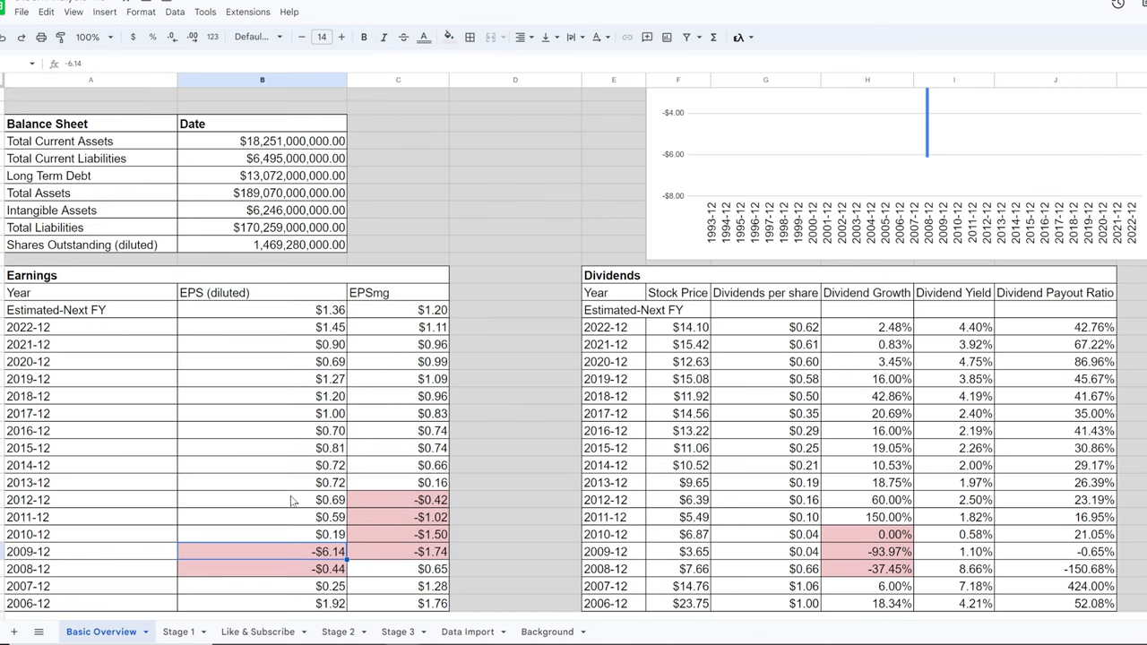
scroll(304, 524, down, 3)
scroll(312, 532, down, 3)
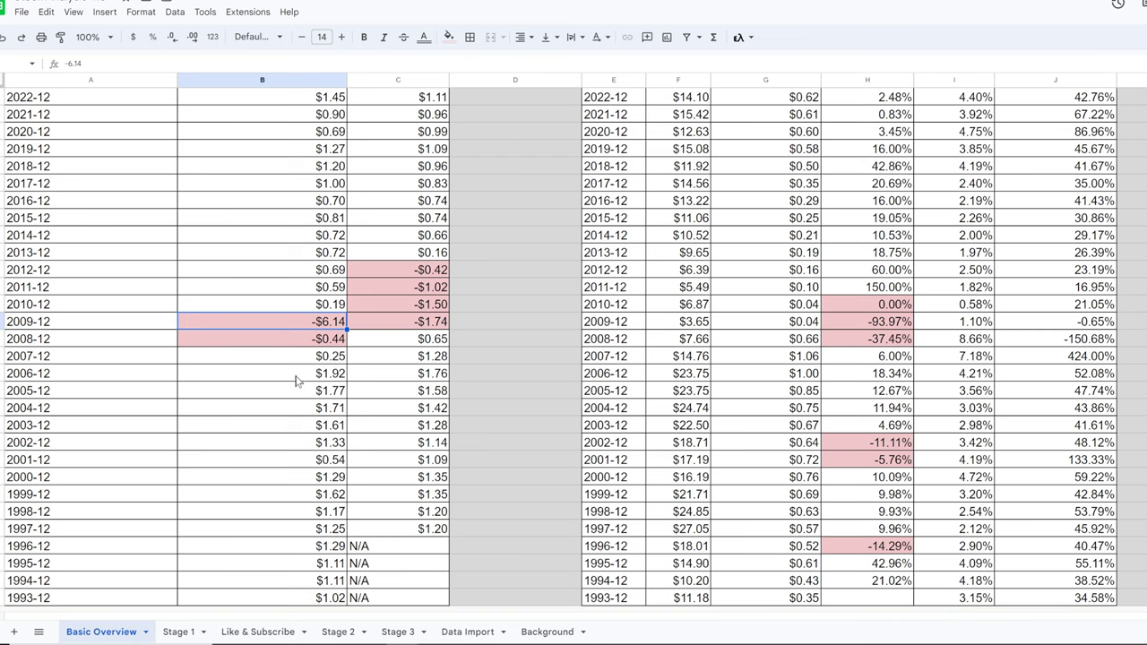
scroll(314, 381, up, 5)
Examine the EPSmg column and its weighted-average formulas for 2020-12 and 2019-12 alongside the recent diluted EPS values
drag(412, 220, 402, 529)
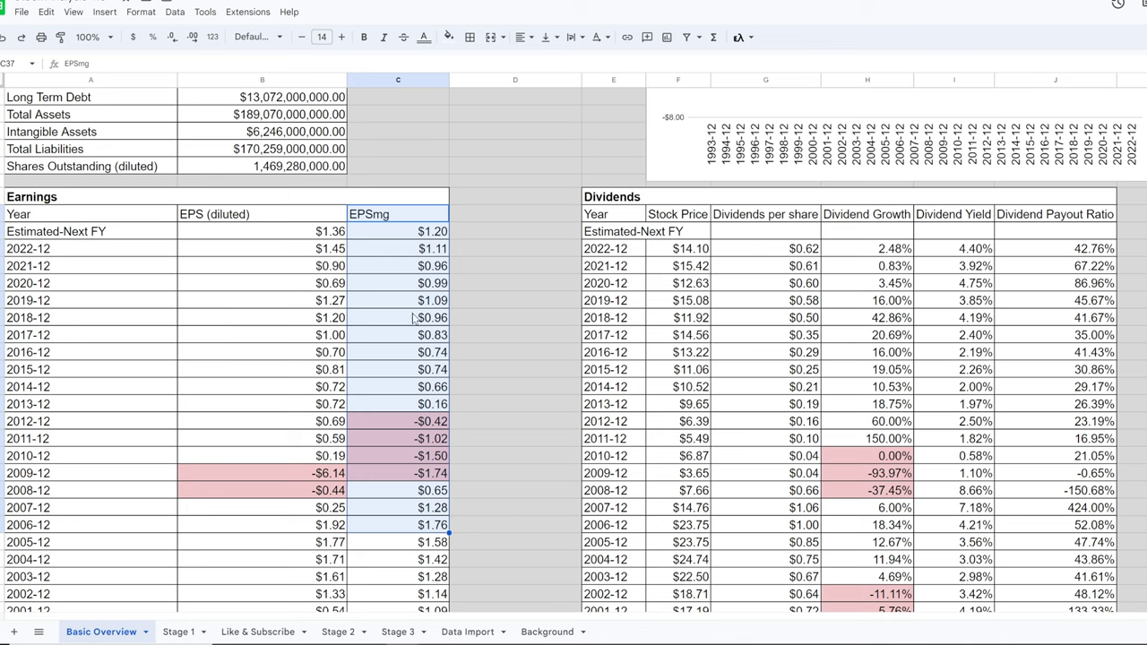
click(399, 284)
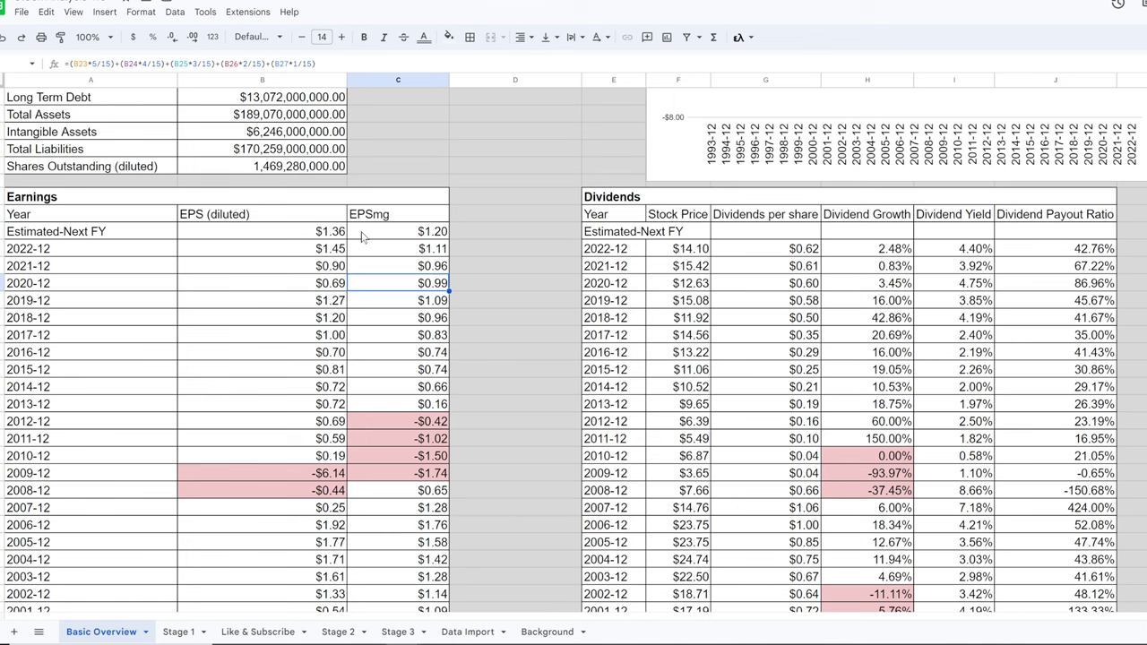
drag(266, 232, 262, 301)
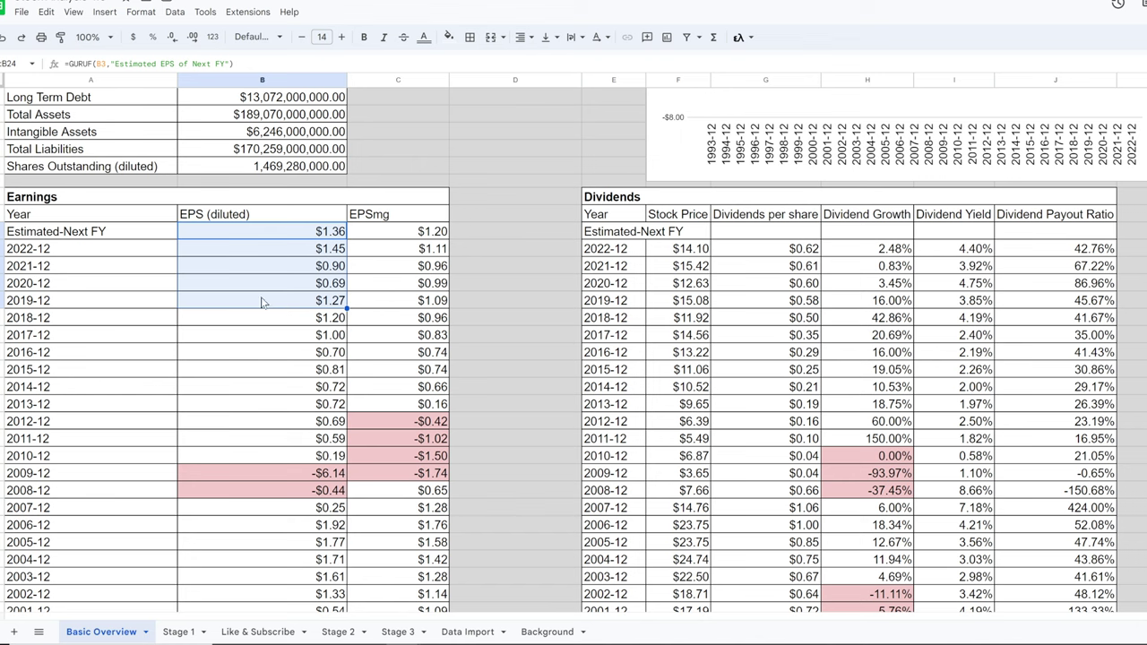
click(360, 305)
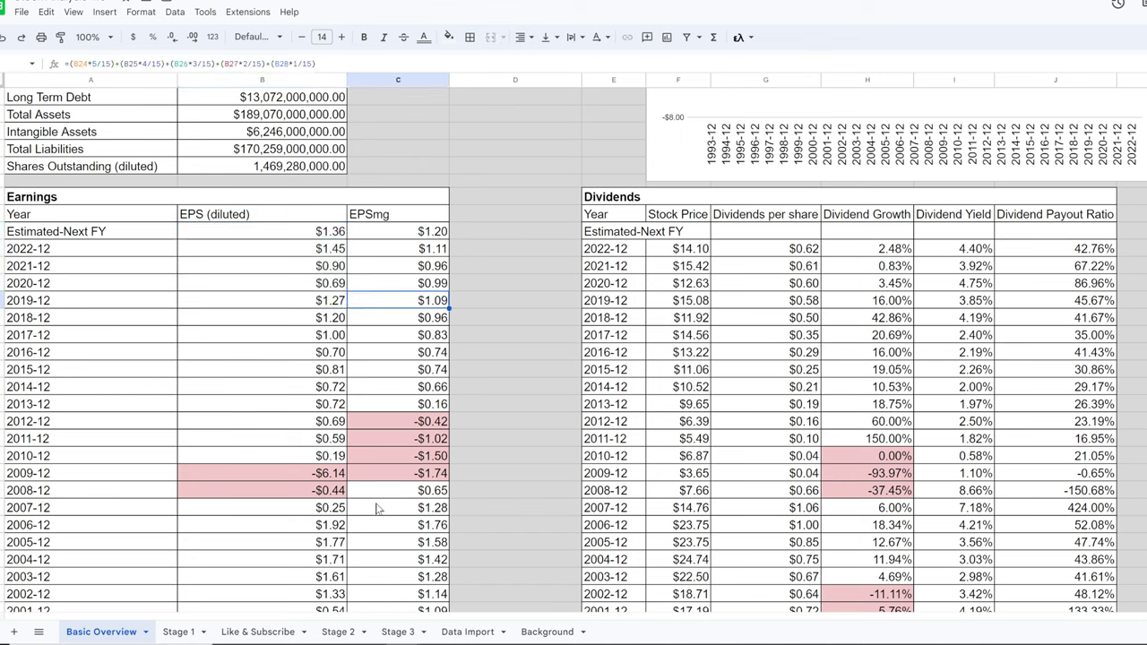
Check the 2009-12 diluted EPS and the 2013-12 EPSmg formula, and compare diluted EPS with EPSmg for 2016-12 and 2019-12
click(228, 479)
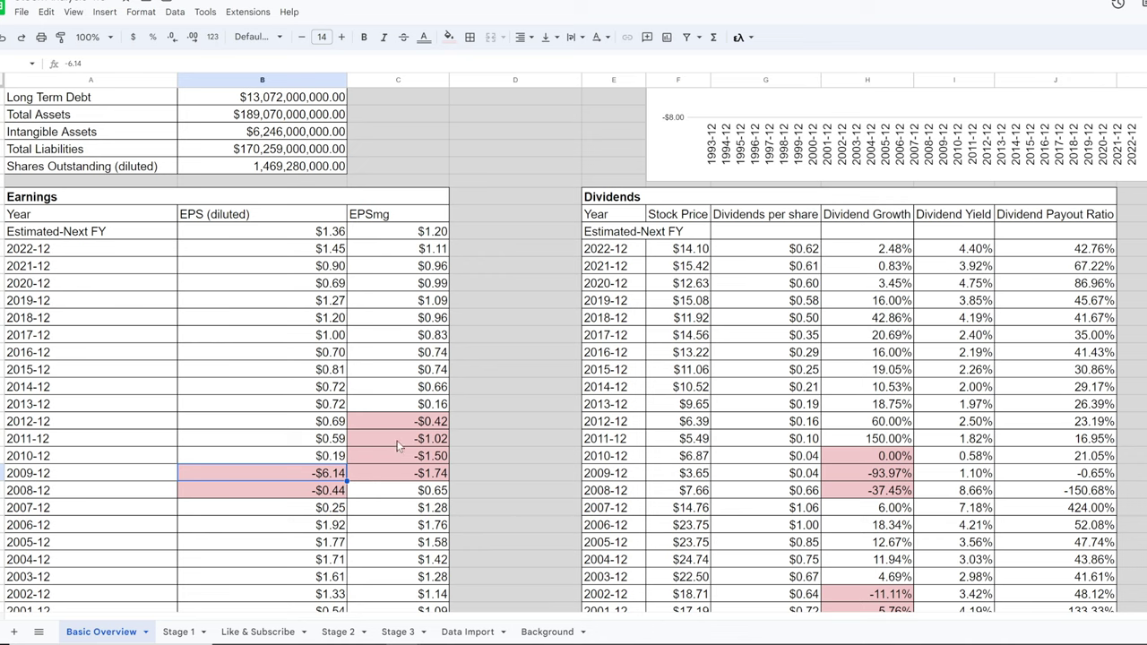
click(395, 411)
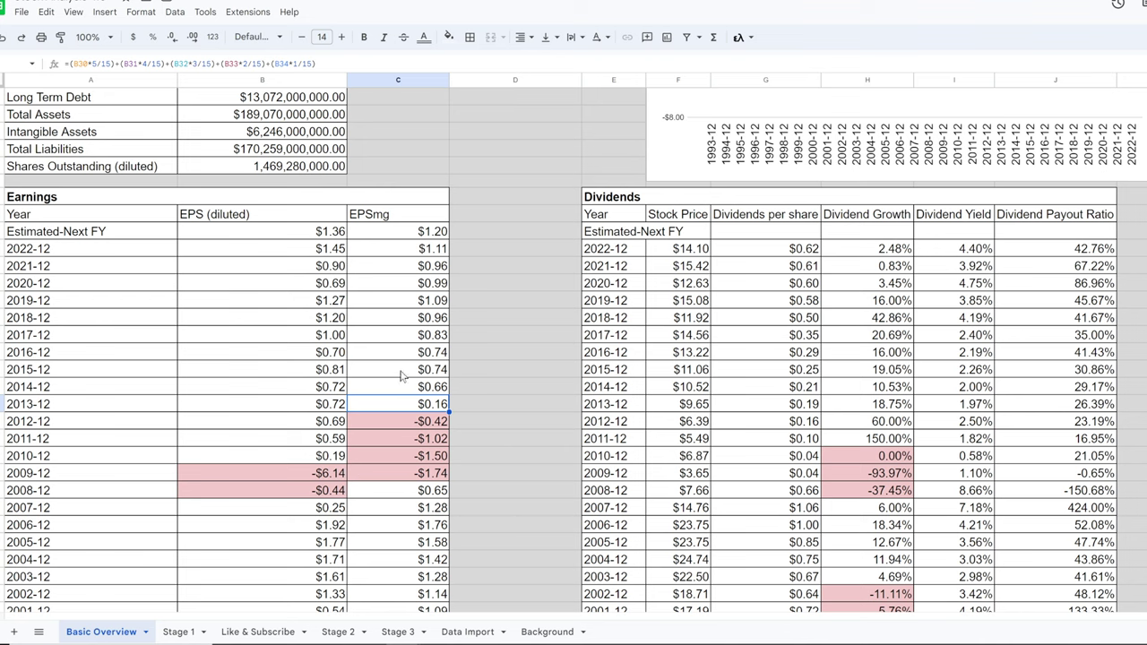
click(309, 357)
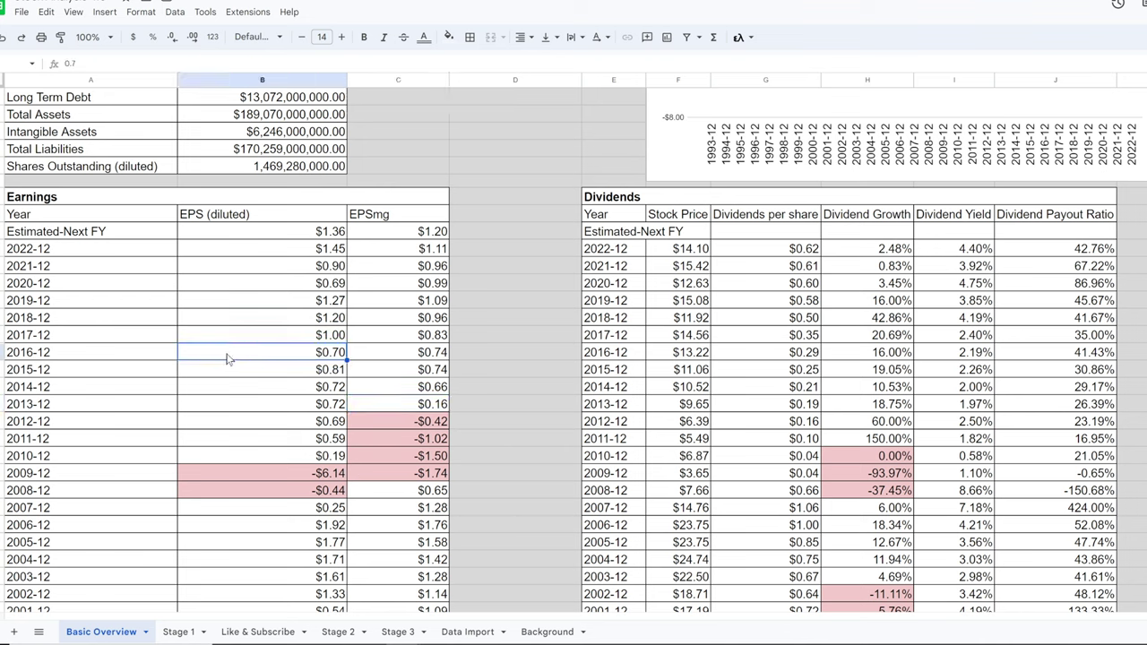
click(384, 357)
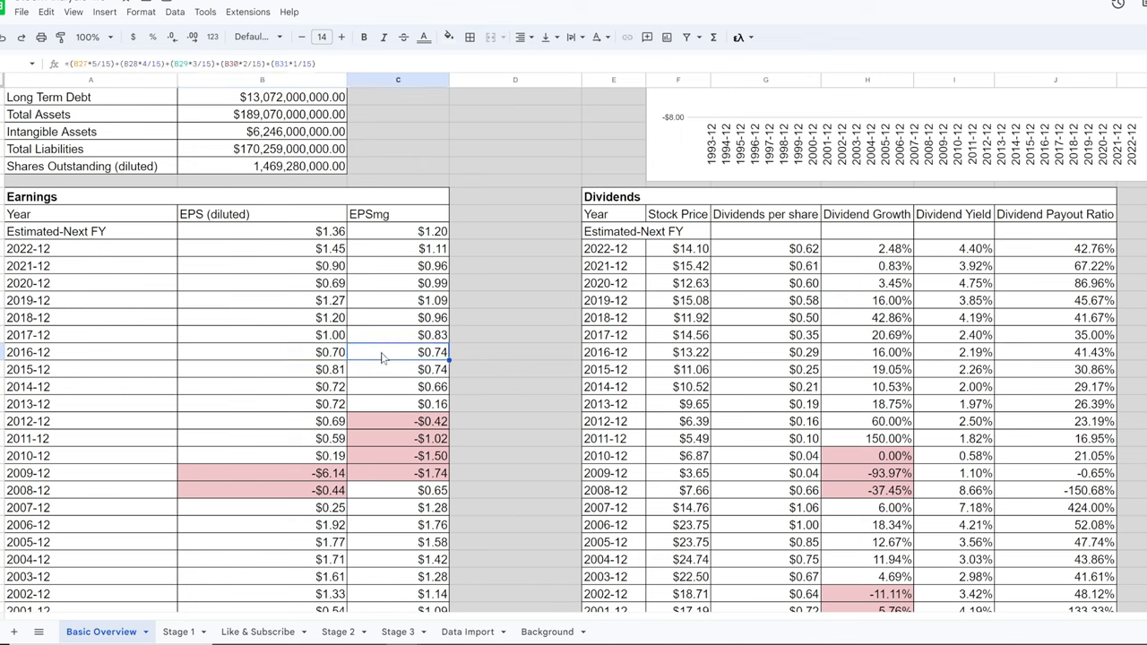
click(316, 306)
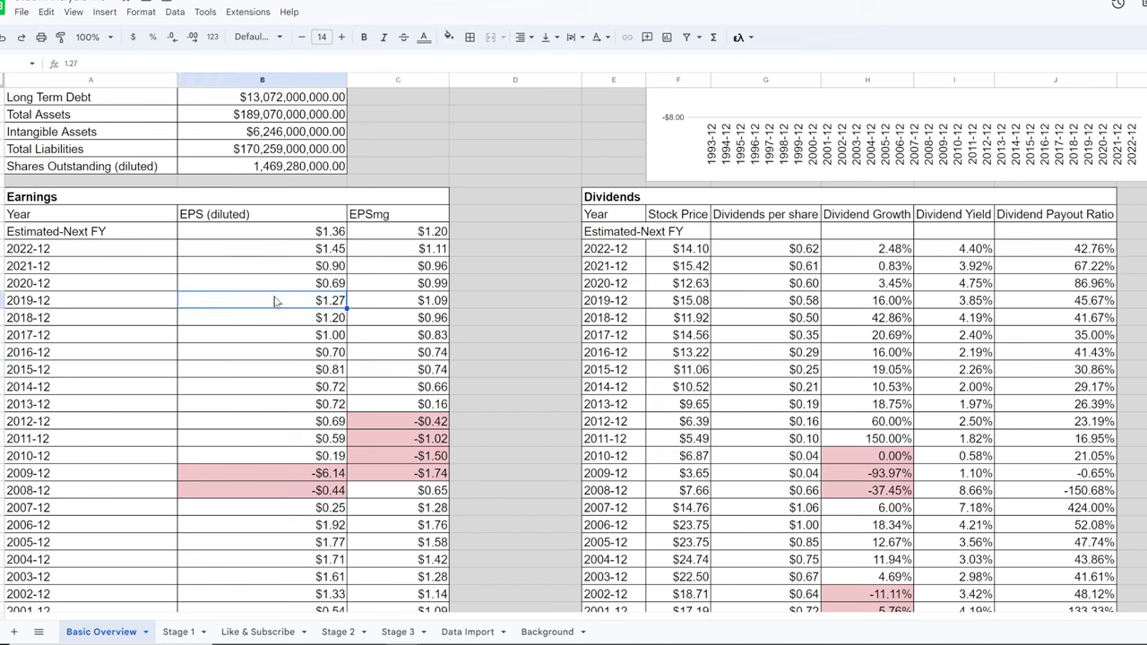
click(386, 305)
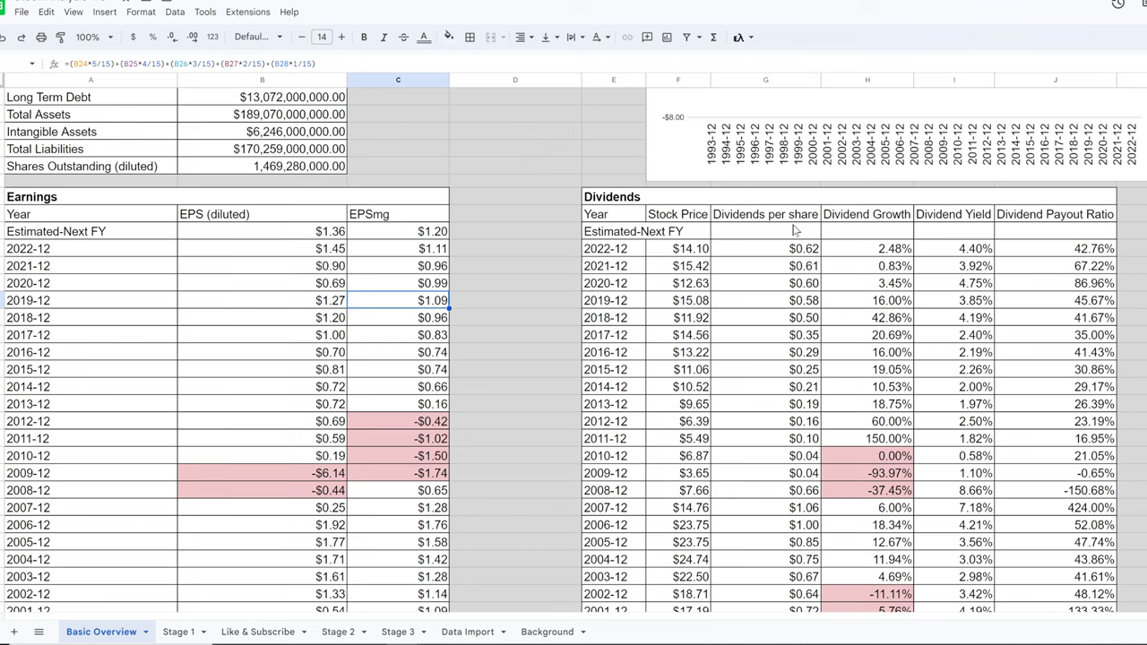
Examine the Dividends per share history and inspect the Dividend Growth formula for 2005-12
drag(780, 254, 756, 143)
scroll(750, 565, down, 4)
scroll(761, 334, up, 2)
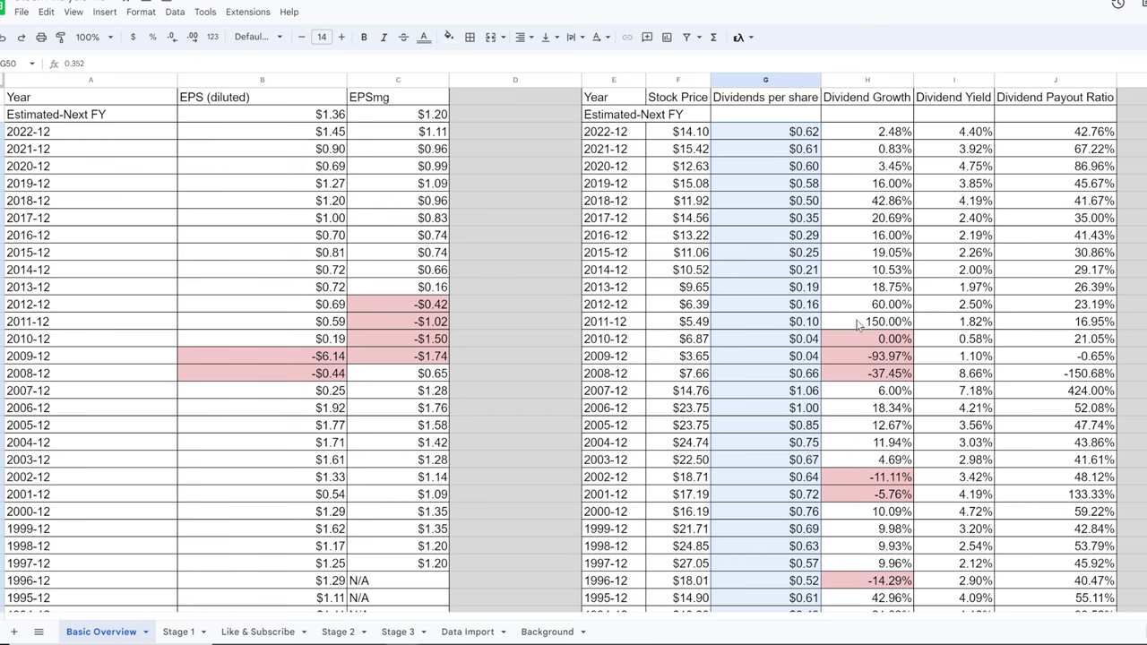
click(854, 431)
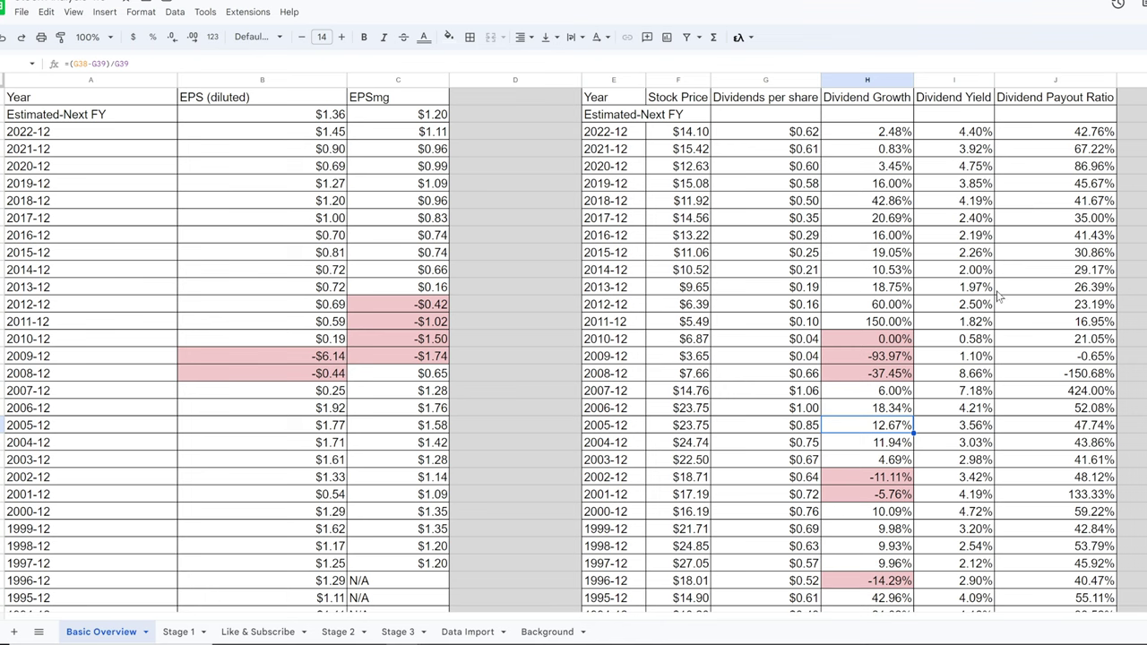
Open the Stage 1 sheet and examine the Defensive Investor tests for enterprise size, financial condition and earnings stability
click(177, 634)
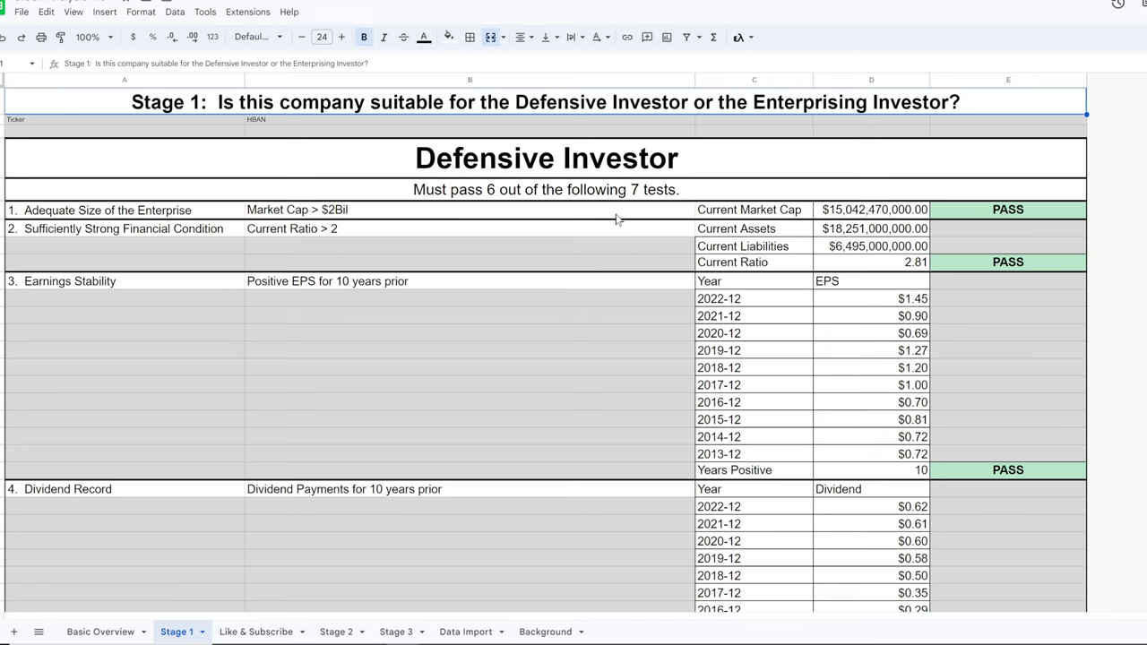
click(966, 214)
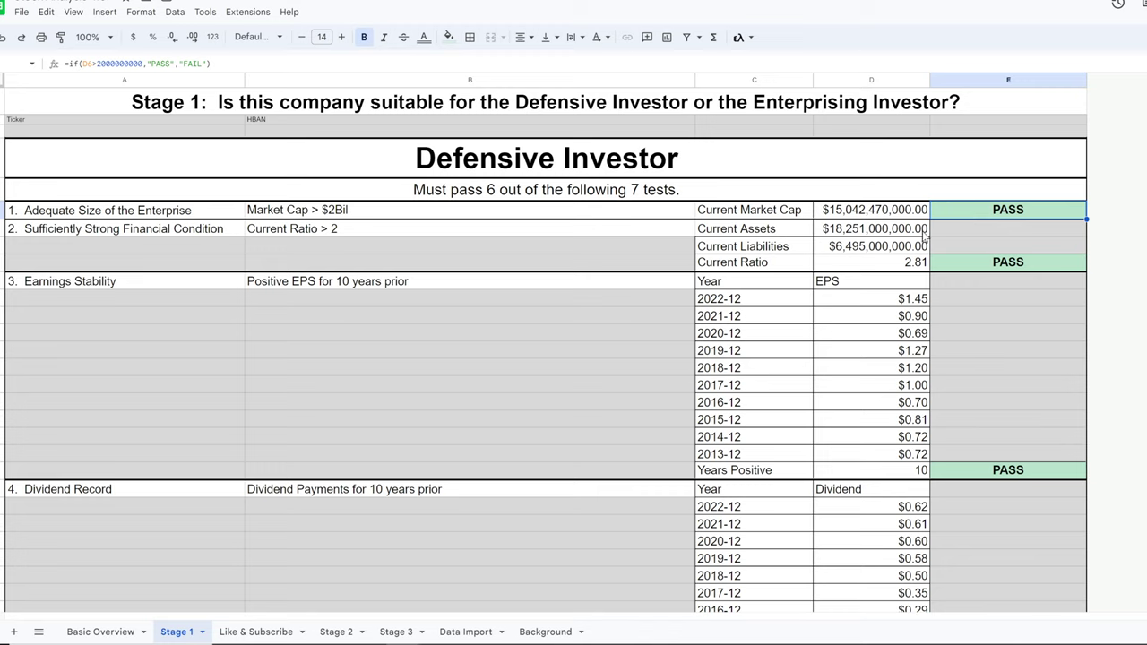
click(944, 264)
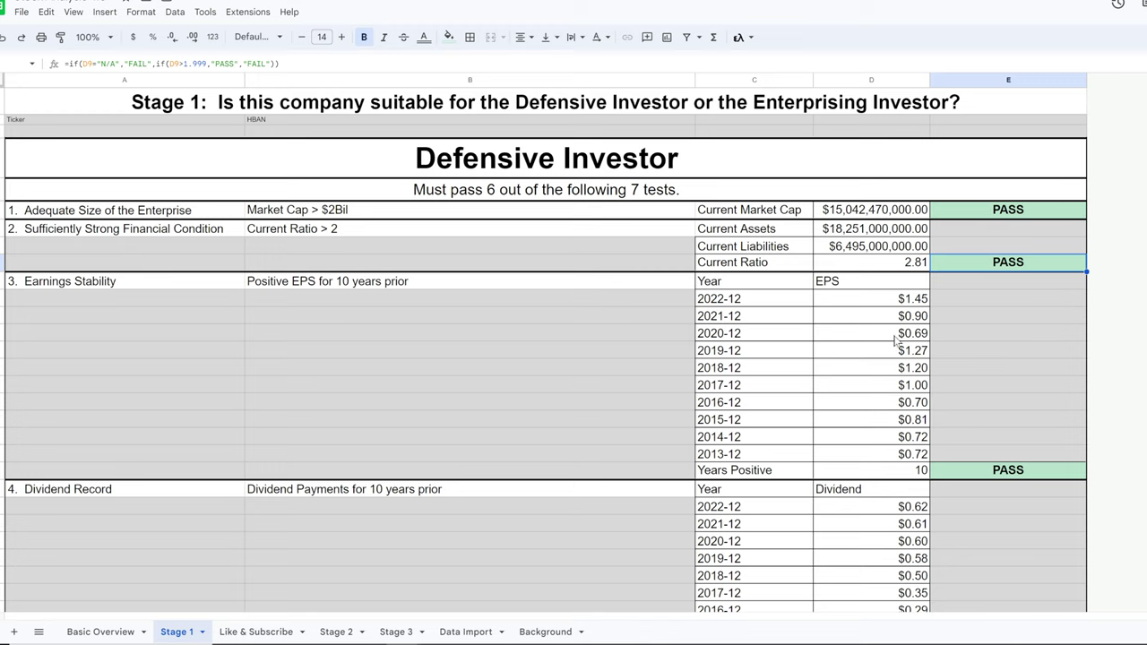
drag(864, 307, 854, 463)
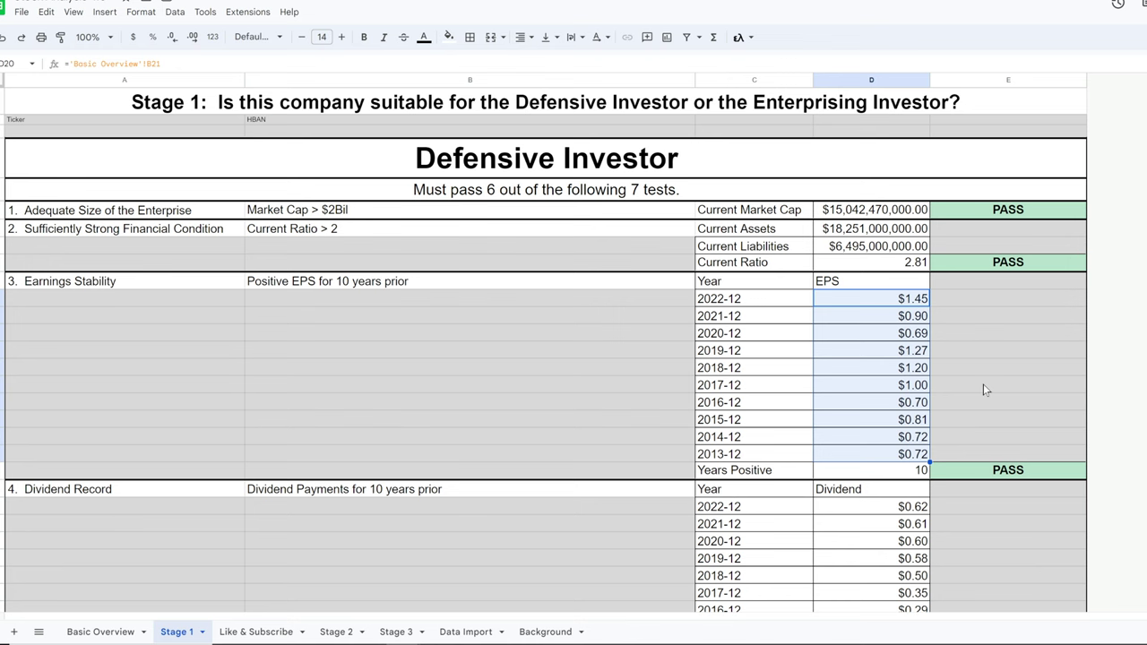
Examine the ten-year Dividend Record test, the Earnings Growth formula and the EPSmg input of the Moderate PEmg Ratio test
scroll(983, 383, down, 1)
scroll(983, 383, down, 3)
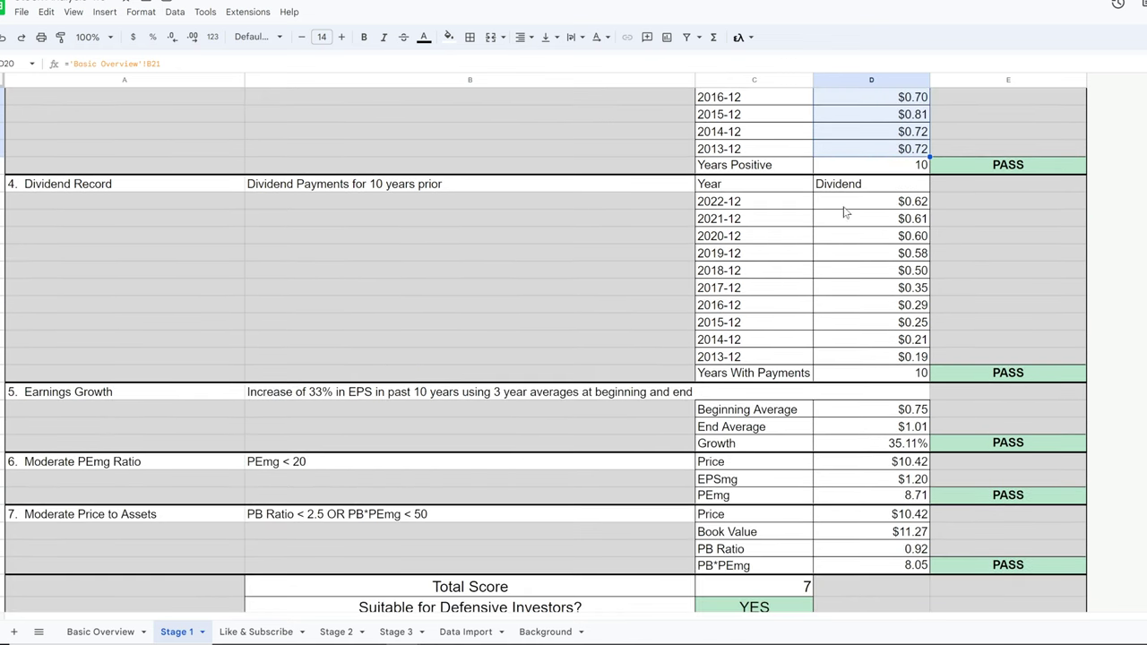
drag(865, 204, 876, 360)
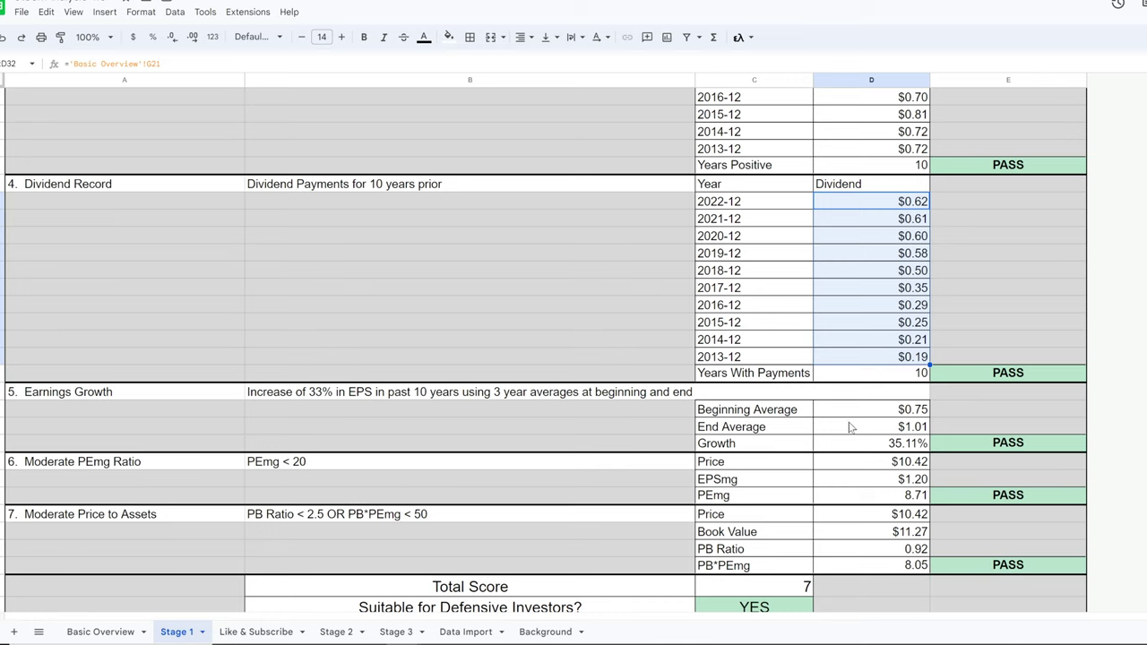
click(862, 448)
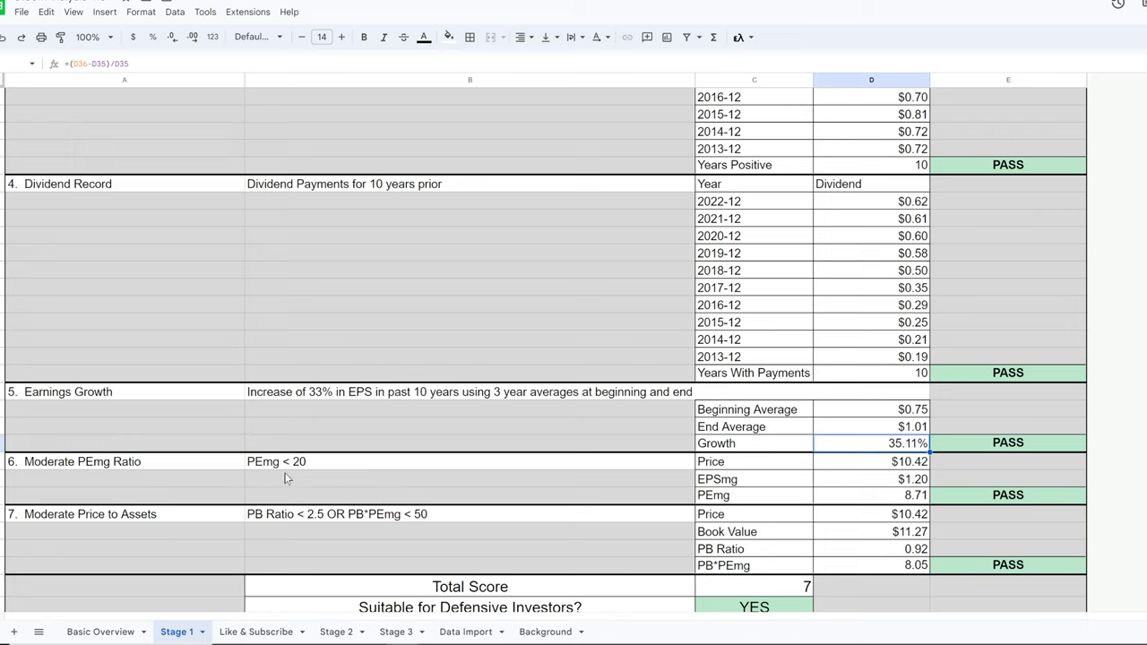
click(852, 481)
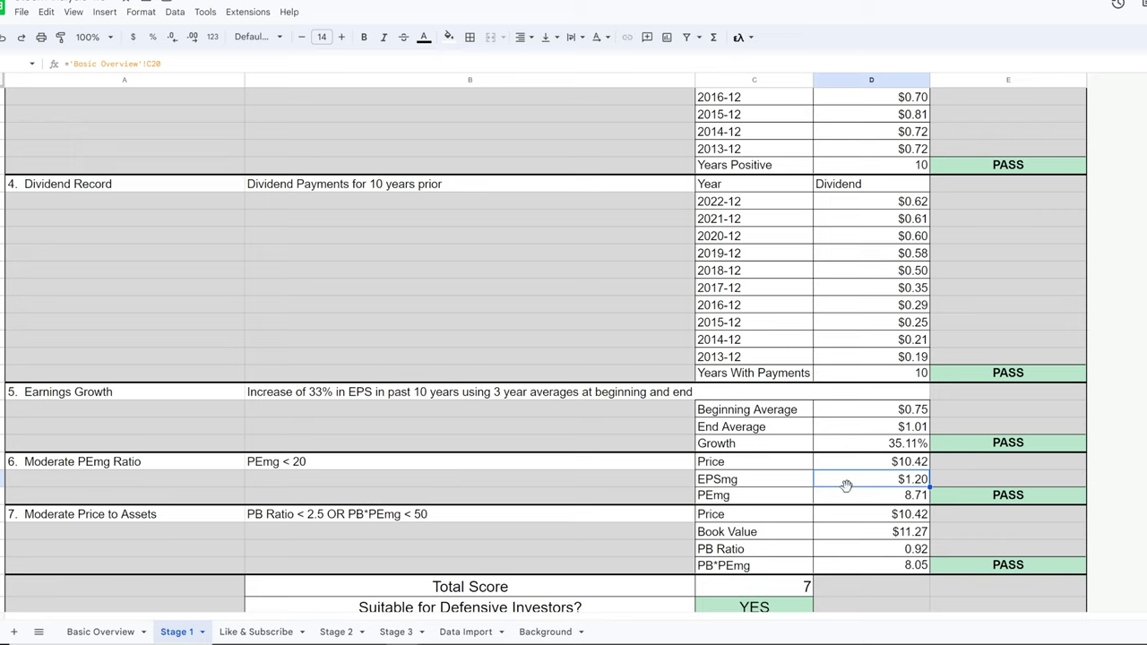
Inspect the PEmg, PB Ratio and PB*PEmg entries of the Defensive Investor tests and the formula behind their Total Score
click(862, 499)
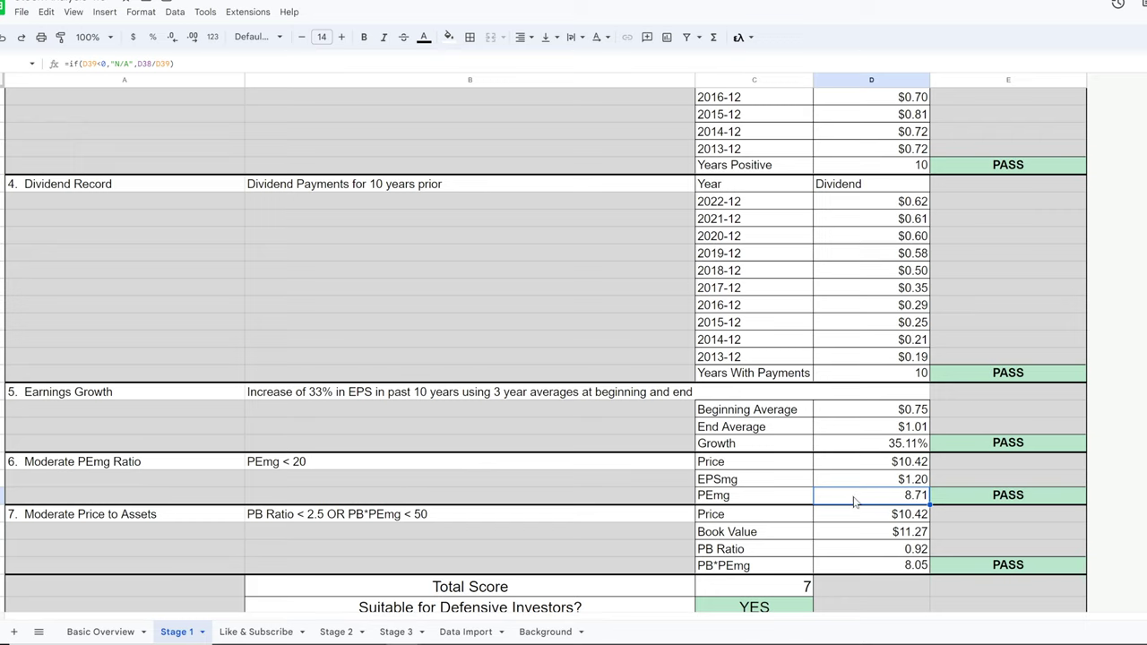
click(868, 556)
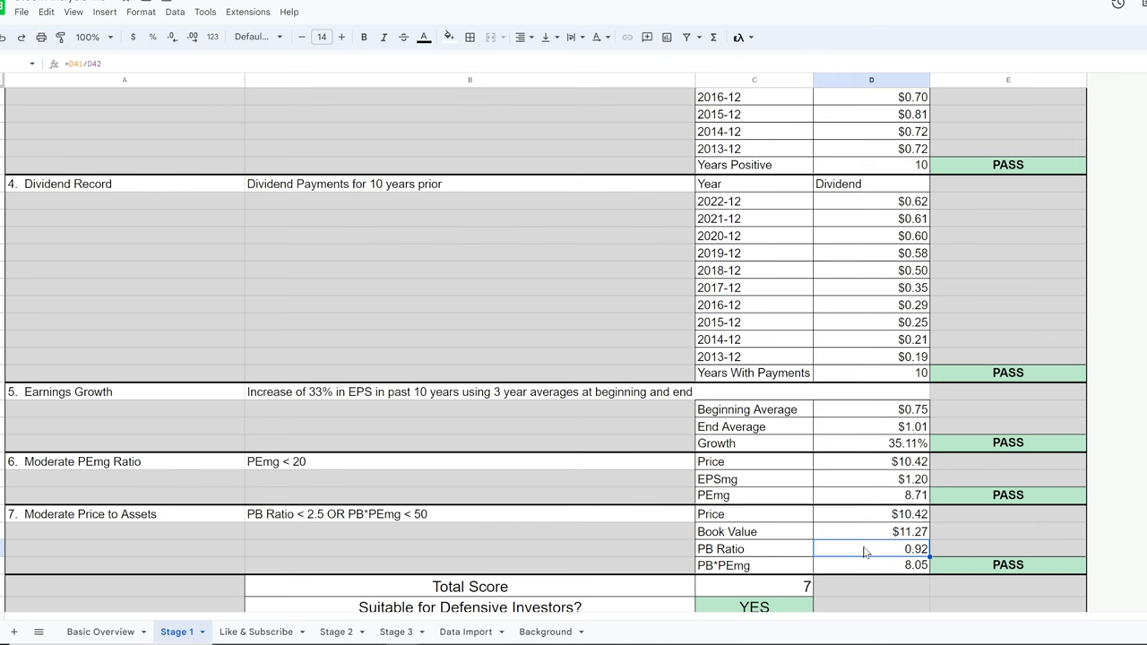
scroll(854, 542, down, 3)
click(726, 365)
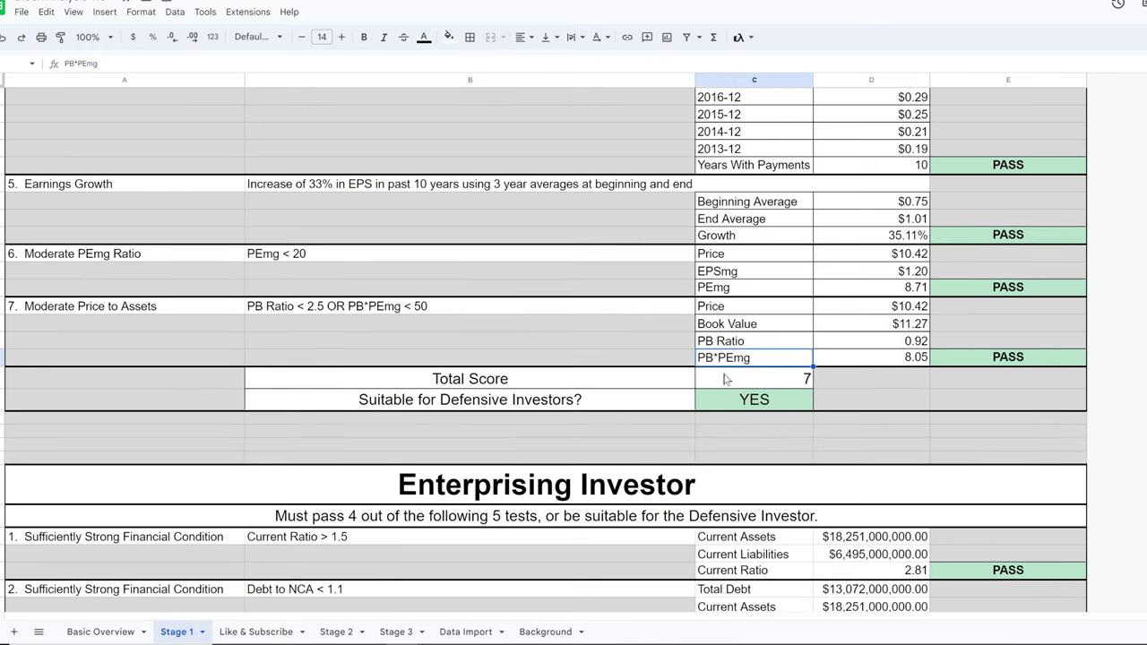
click(730, 383)
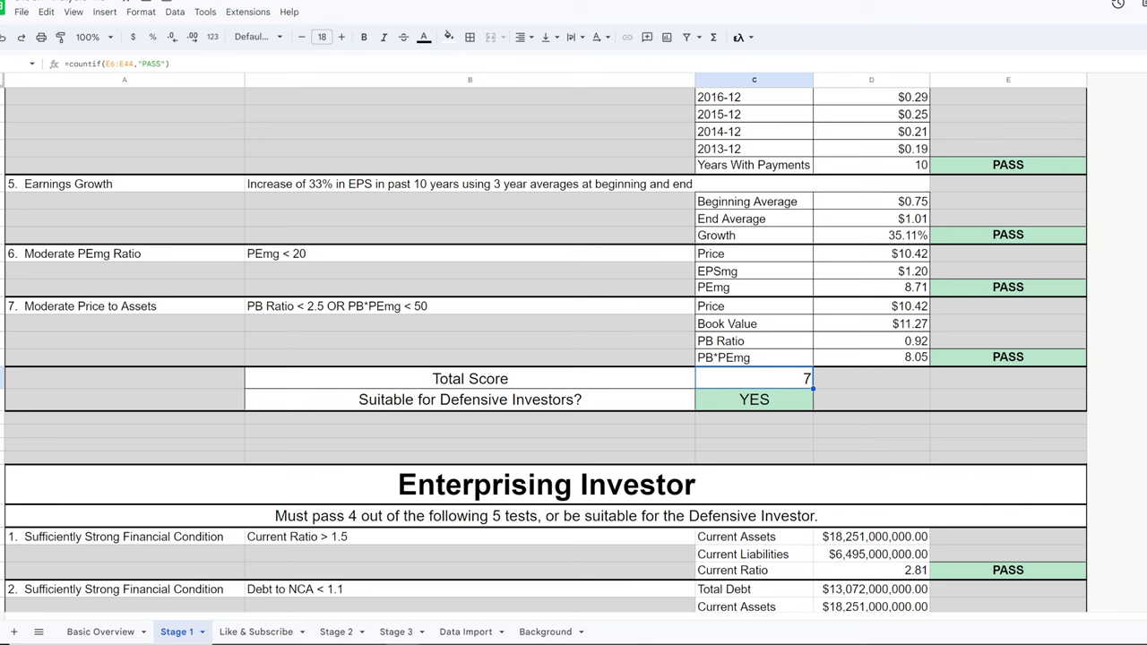
Examine the Enterprising Investor tests for Current Ratio, Debt to NCA, five-year EPS stability and the current dividend
scroll(547, 353, down, 4)
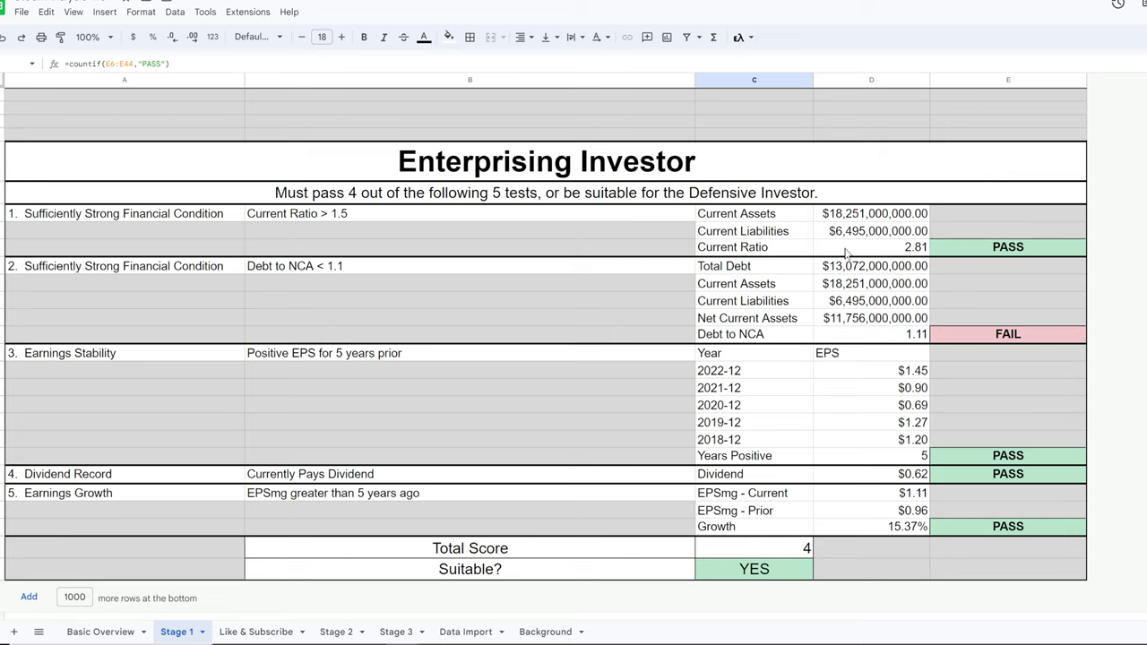
click(845, 251)
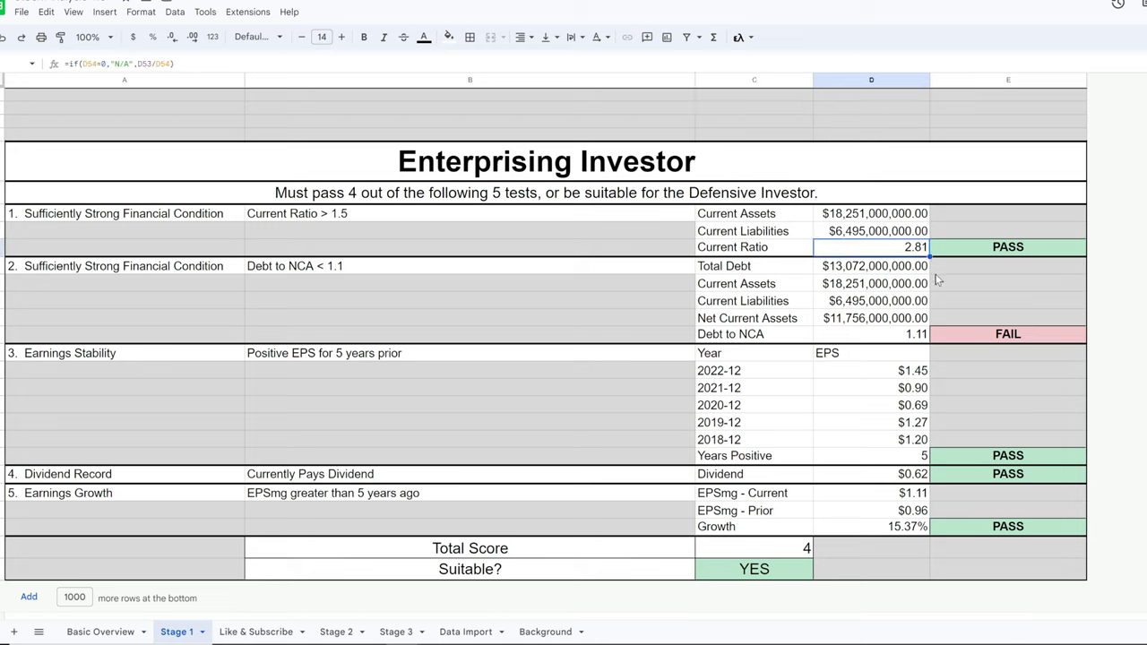
click(854, 337)
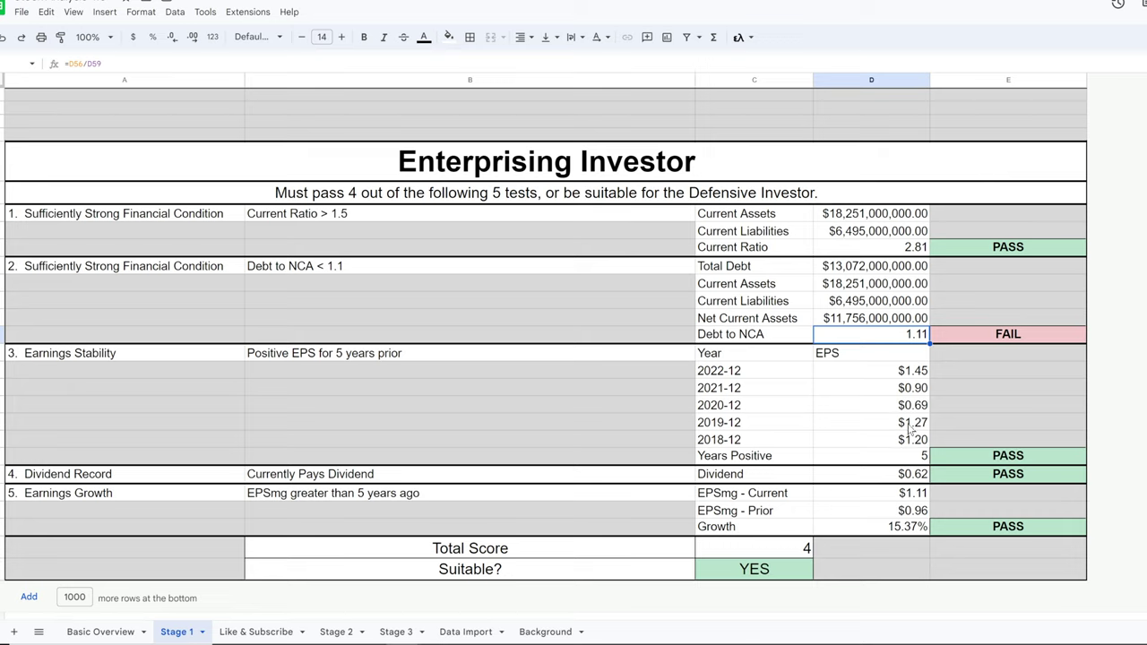
drag(897, 373, 885, 444)
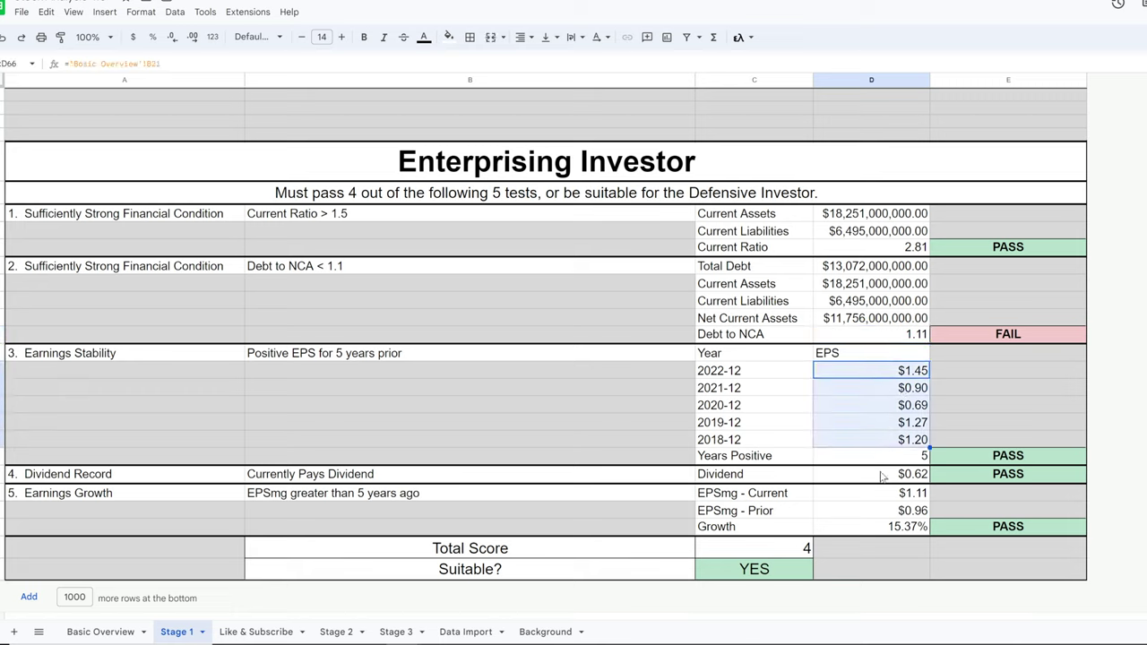
click(881, 480)
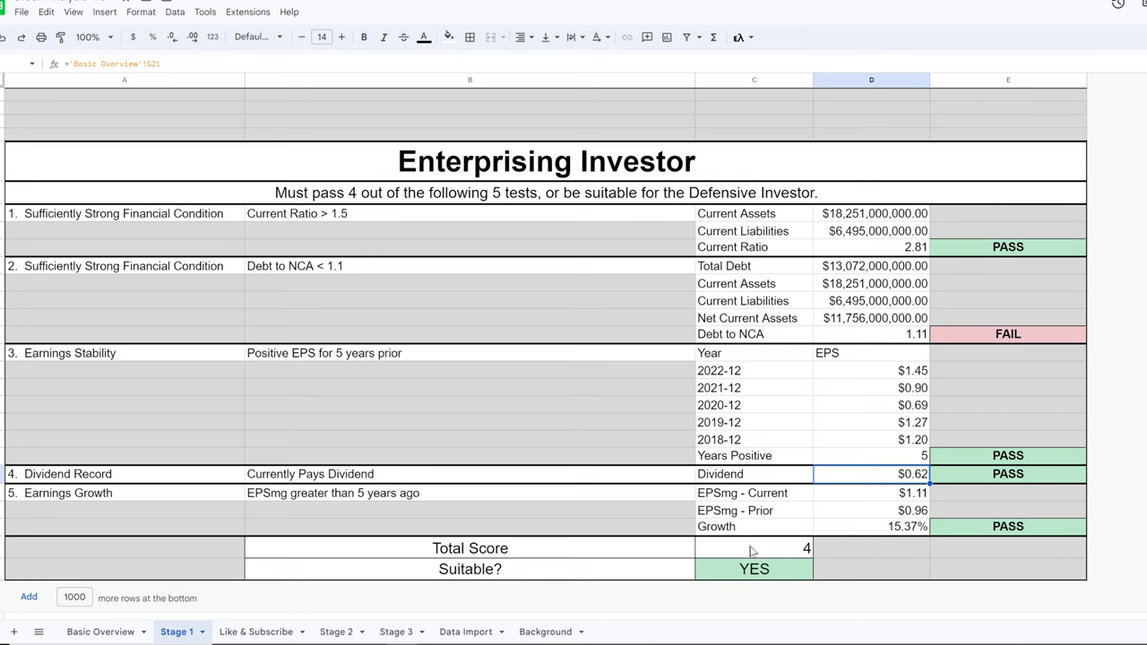
Show the Like & Subscribe sheet, and examine the MG Value Formula, EPS (diluted) from Estimated-Next FY to 2019-12 and estimated EPSmg on Stage 2
click(258, 632)
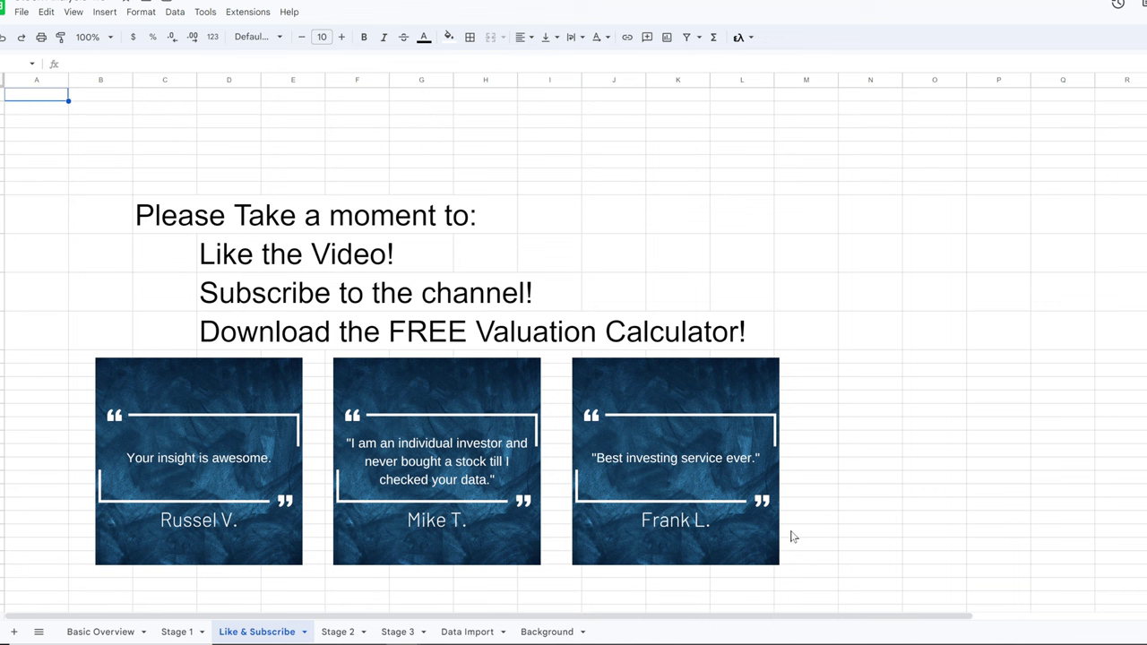
click(338, 632)
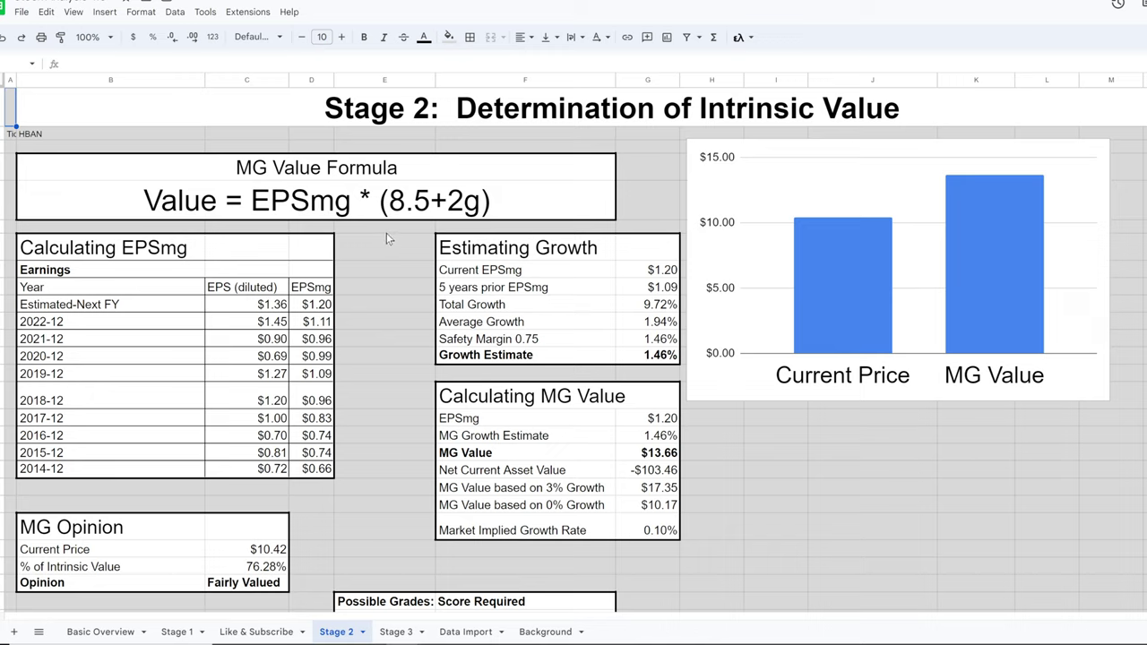
click(224, 206)
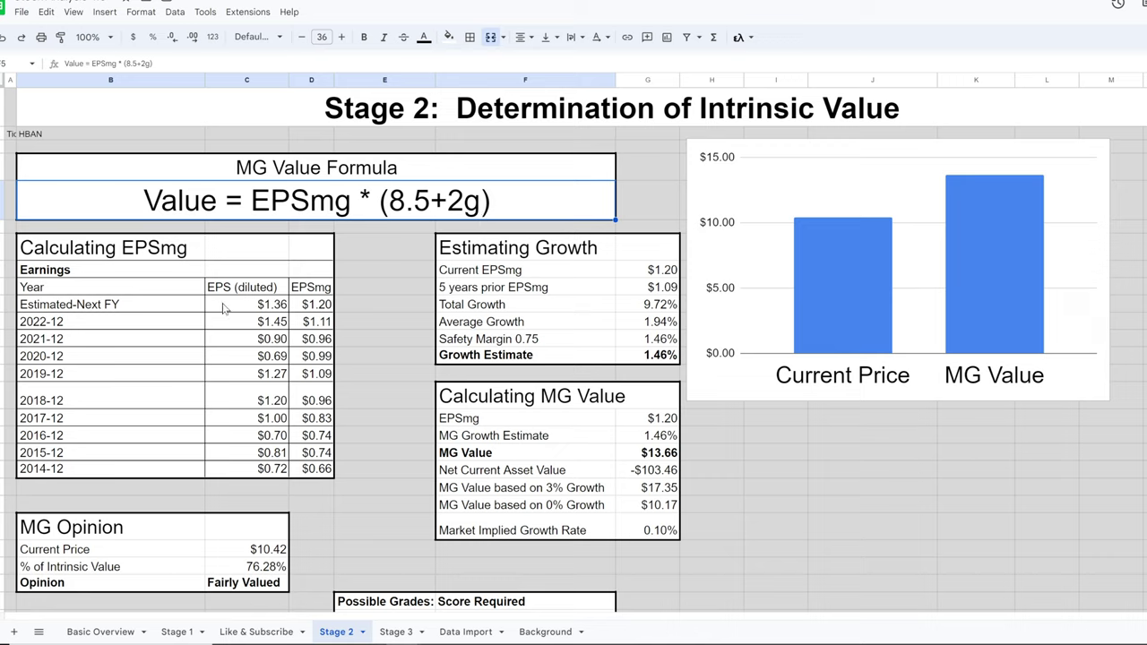
drag(224, 309, 230, 377)
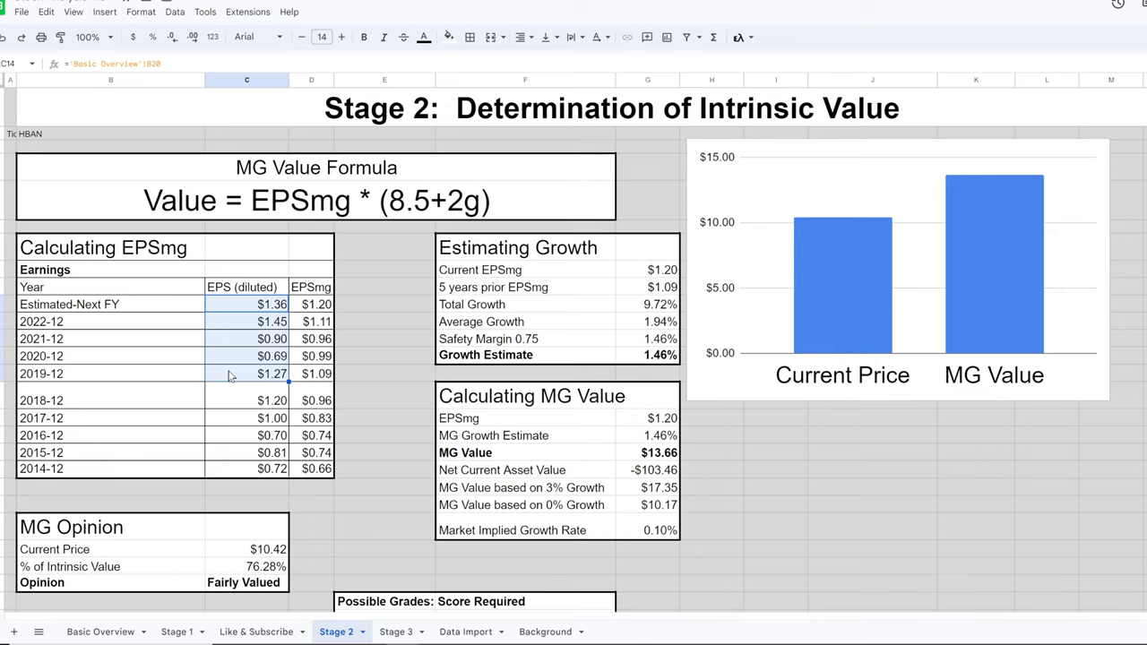
click(302, 310)
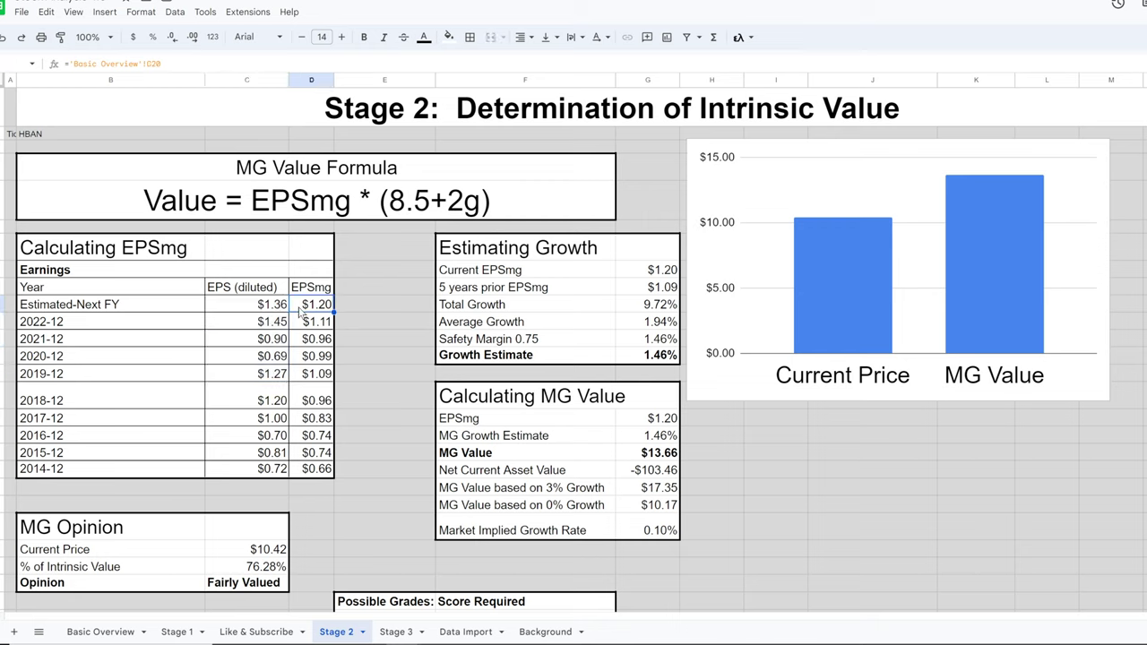
Examine the Estimating Growth table from Current EPSmg through total and average growth to the Growth Estimate formula
click(631, 271)
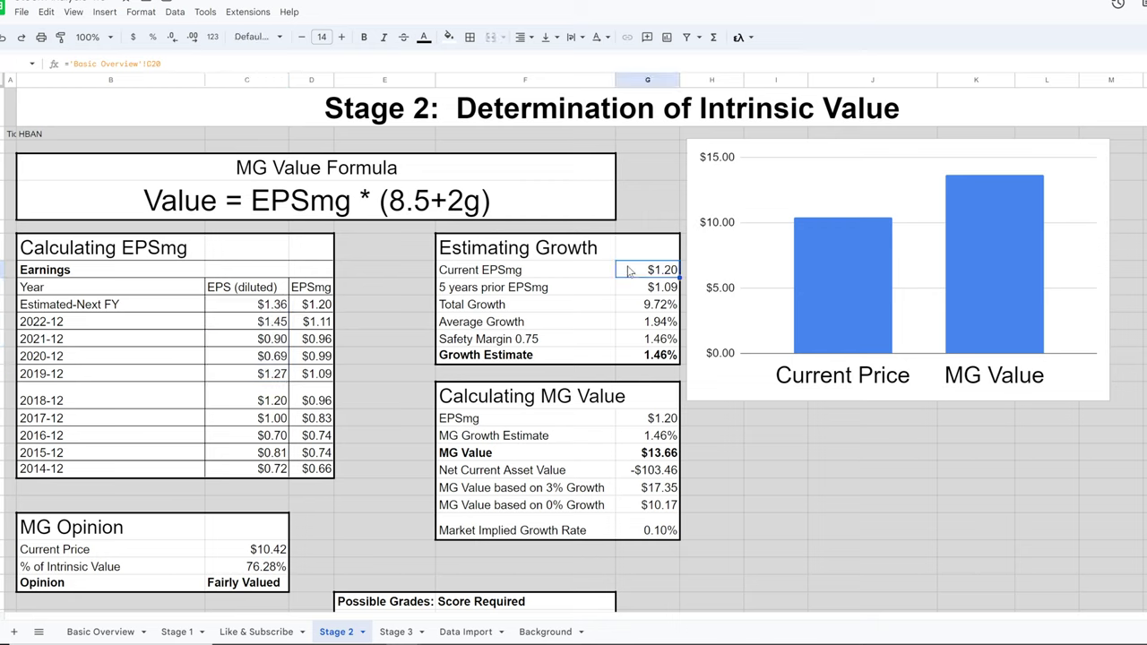
click(624, 289)
click(622, 307)
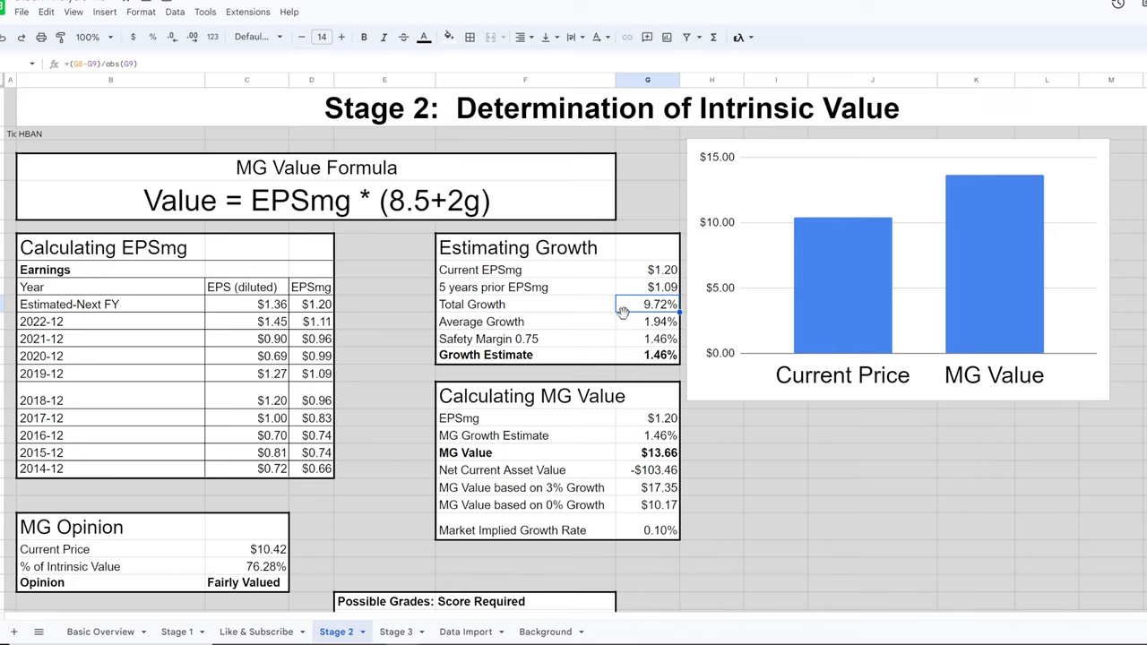
click(631, 323)
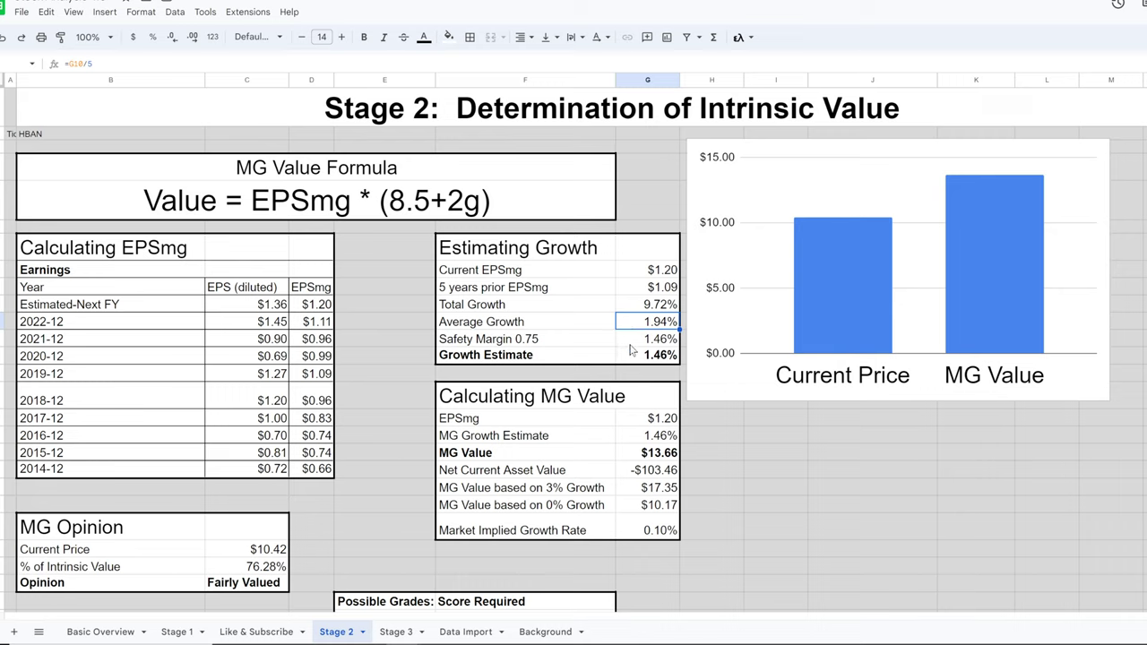
click(619, 345)
click(626, 357)
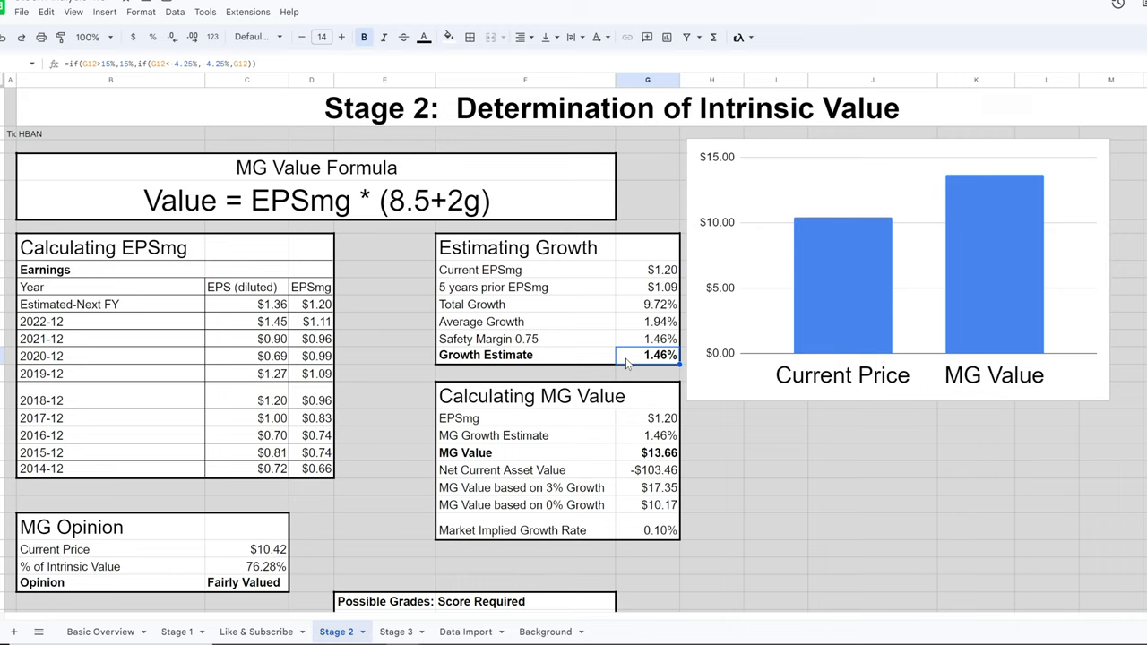
Inspect the EPSmg input and MG Value formula, and the Current Price, % of Intrinsic Value and Opinion formulas under MG Opinion
click(628, 425)
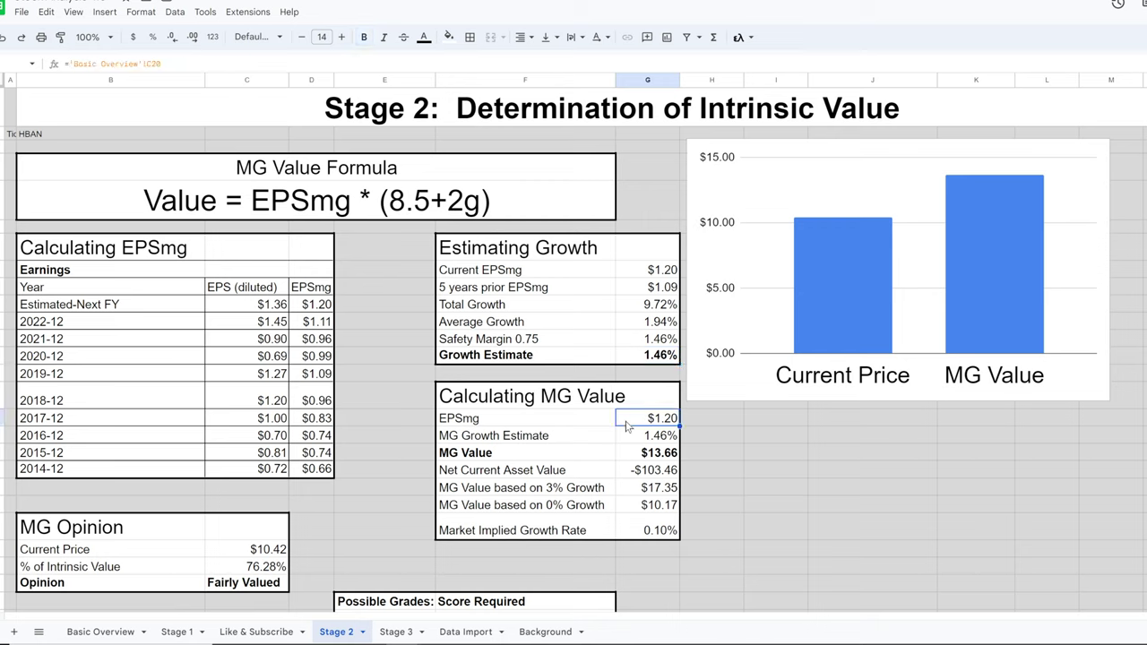
click(625, 455)
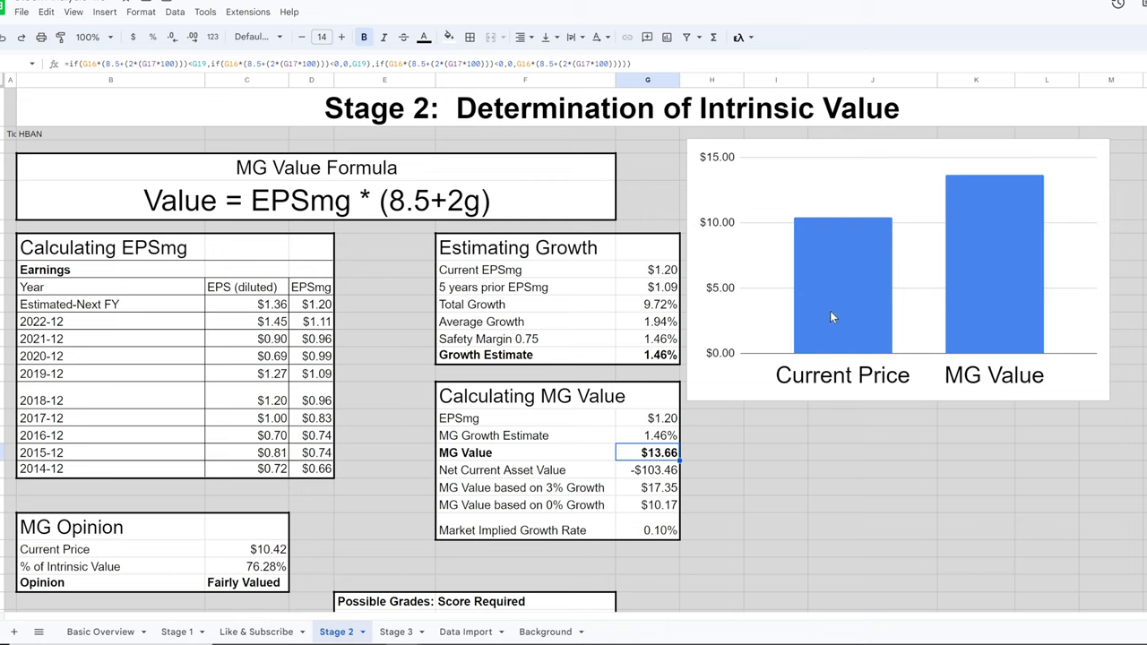
click(212, 549)
scroll(200, 493, down, 3)
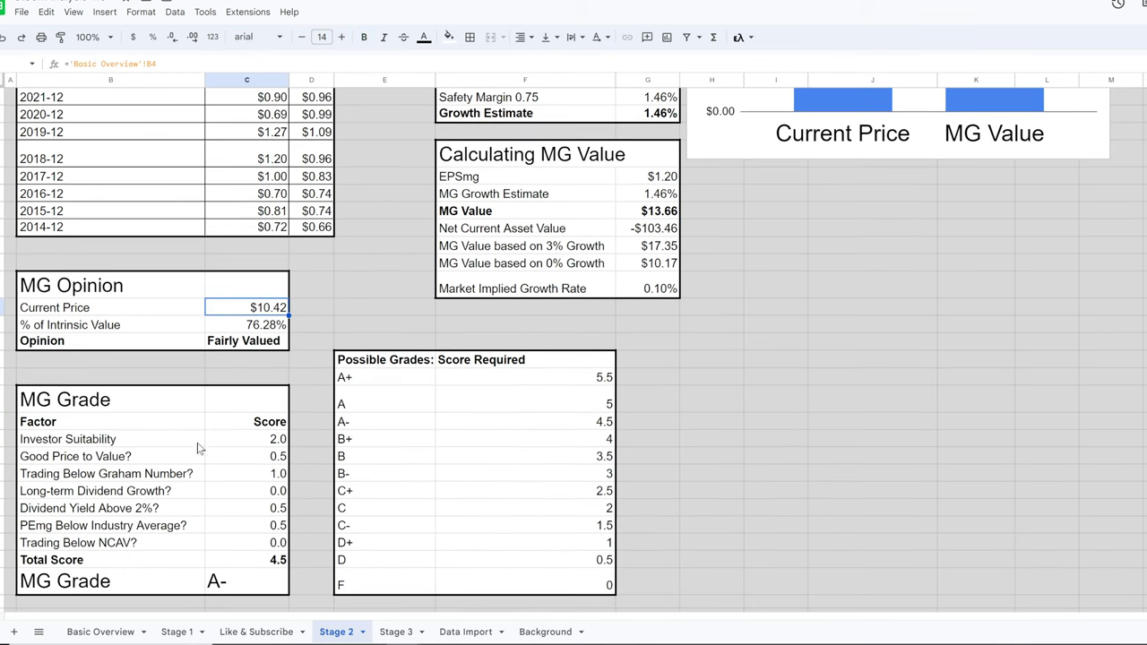
scroll(199, 448, up, 1)
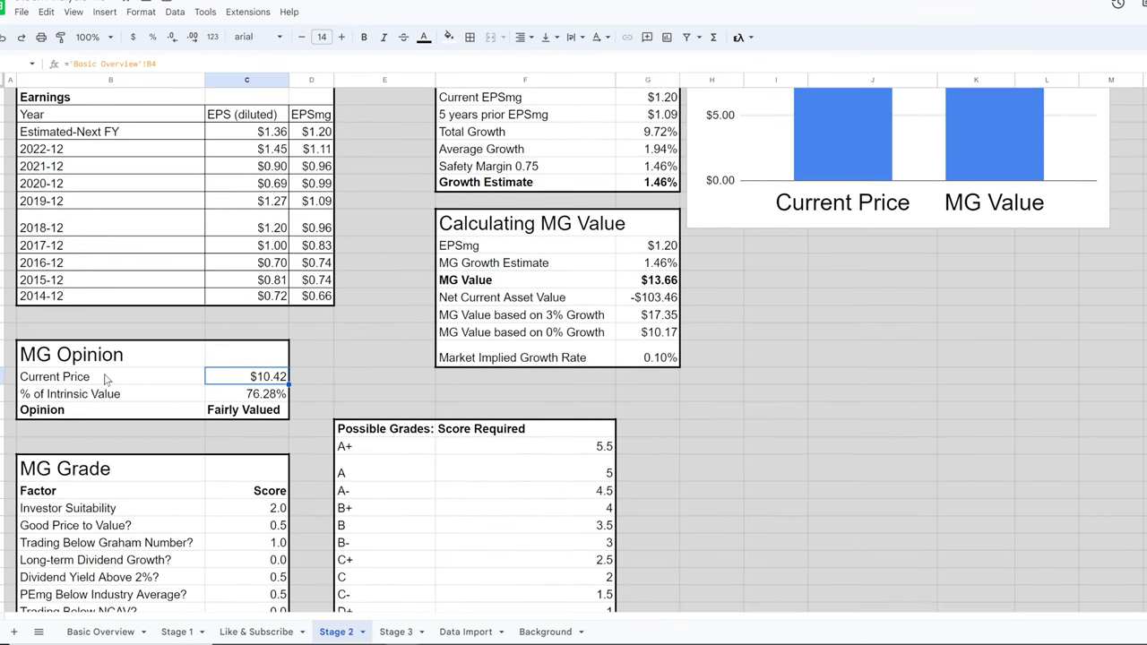
click(226, 400)
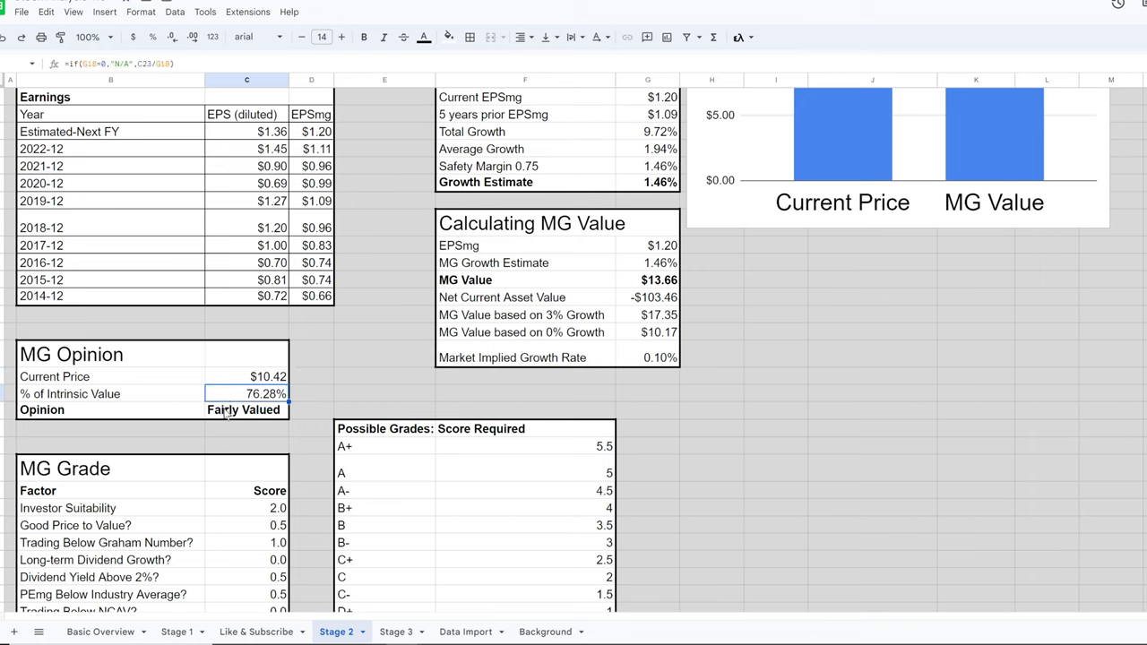
click(226, 411)
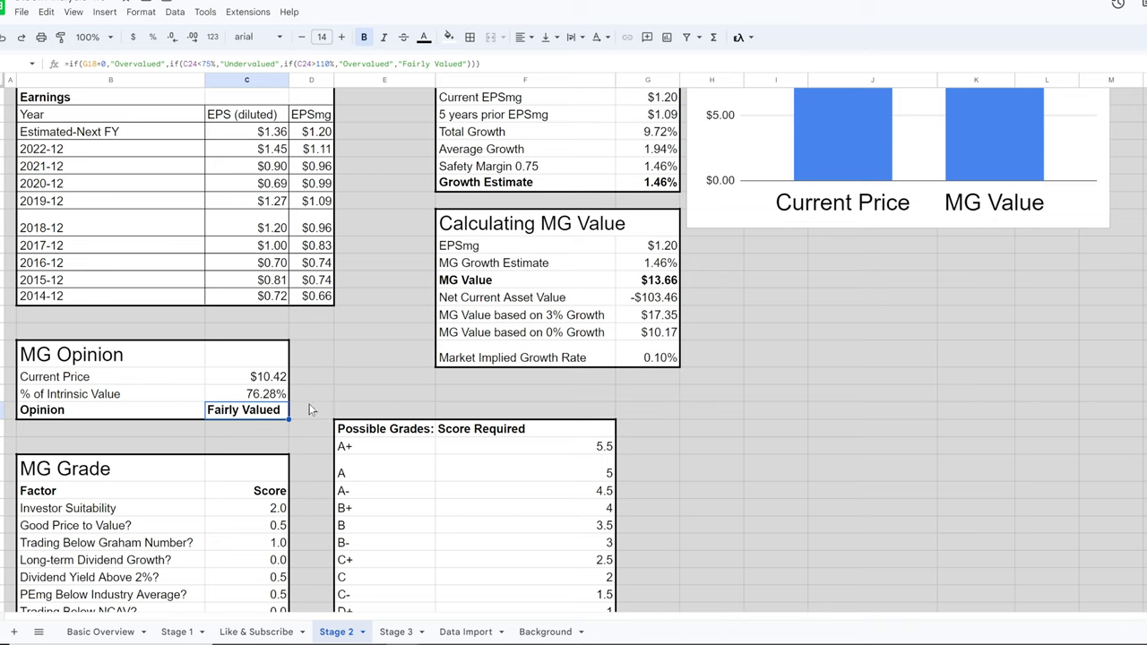
Compare the MG Value formulas based on 3% and 0% growth and inspect the Market Implied Growth Rate formula
click(628, 320)
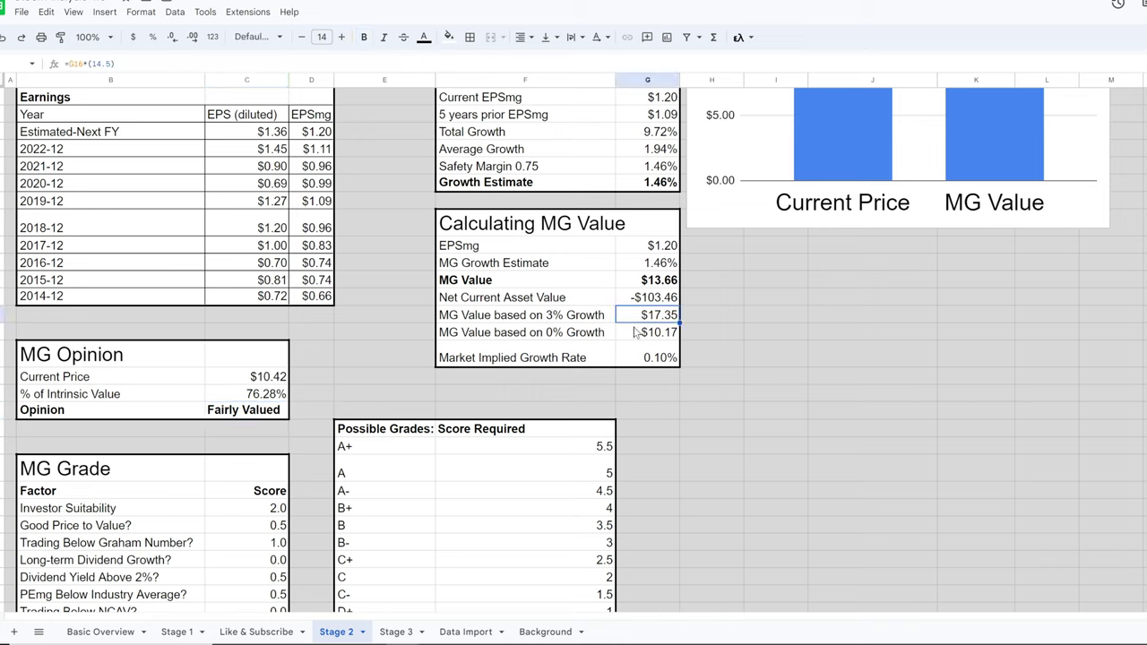
click(632, 333)
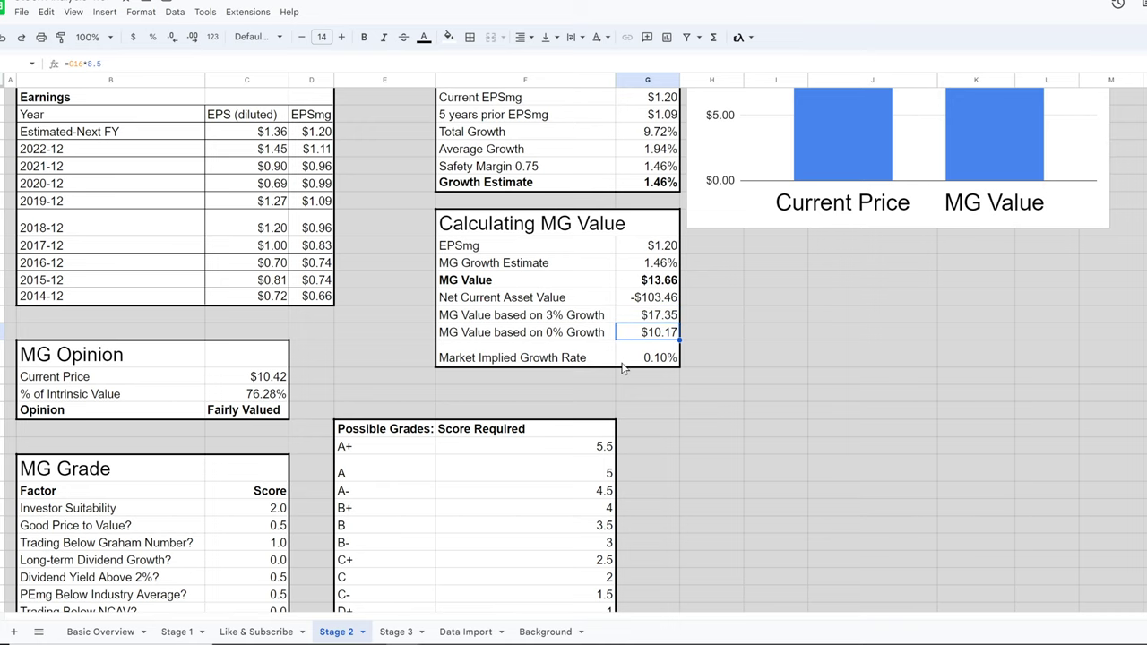
scroll(610, 352, up, 4)
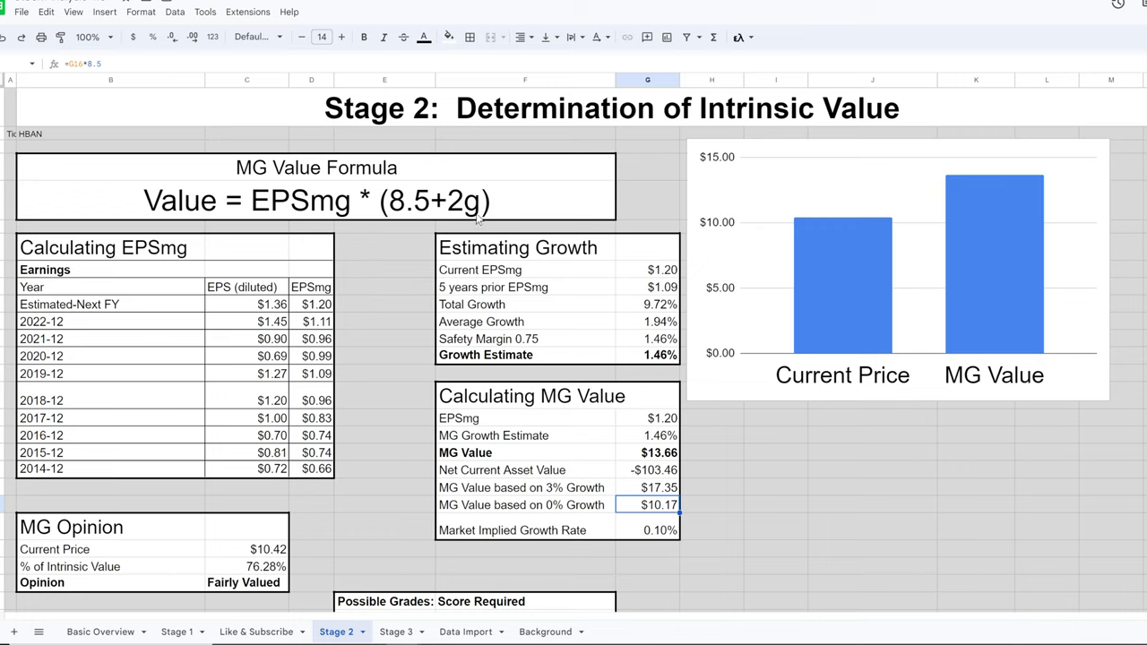
click(623, 531)
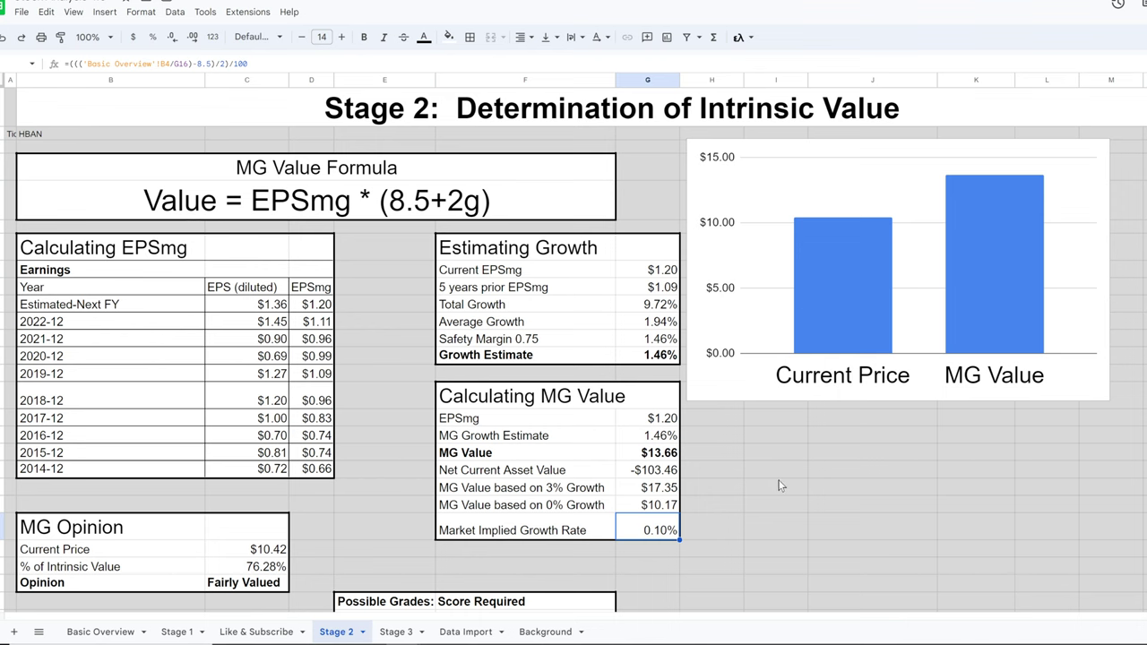
Examine each MG Grade factor score from Investor Suitability to Trading Below NCAV, and the Total Score formula
scroll(248, 403, down, 5)
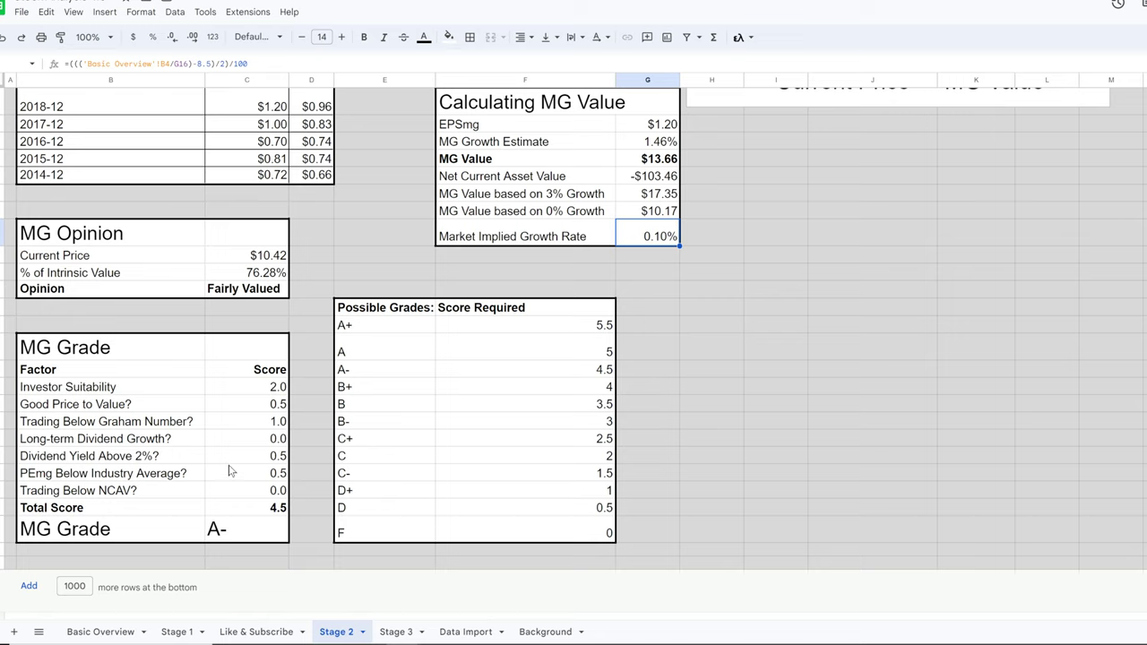
click(241, 392)
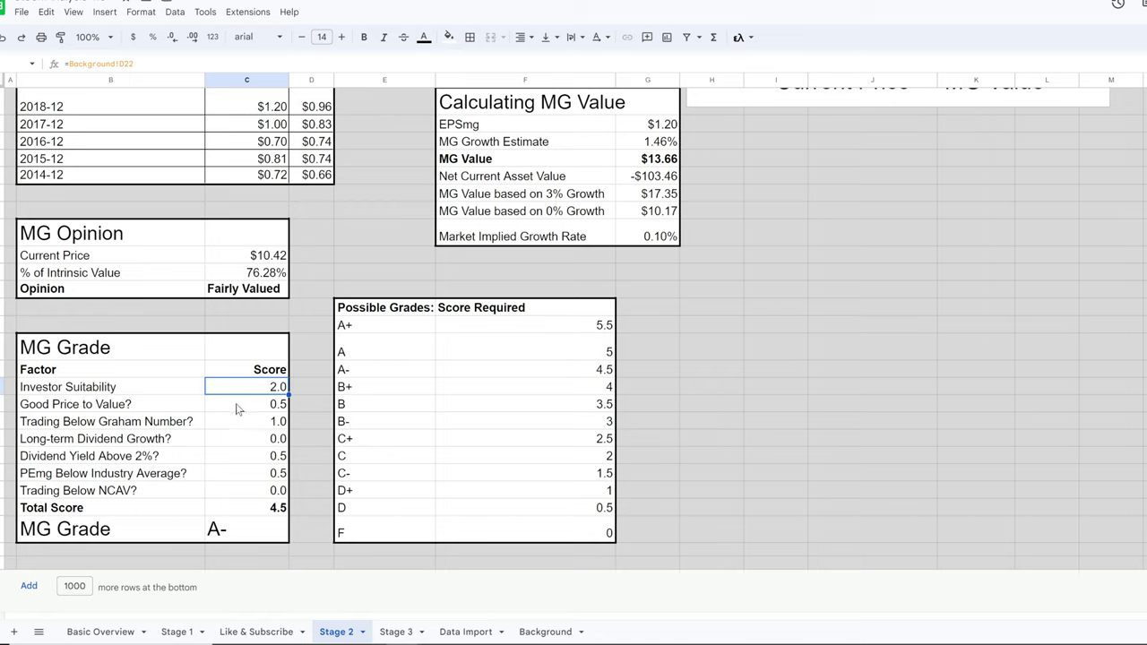
click(238, 407)
click(236, 424)
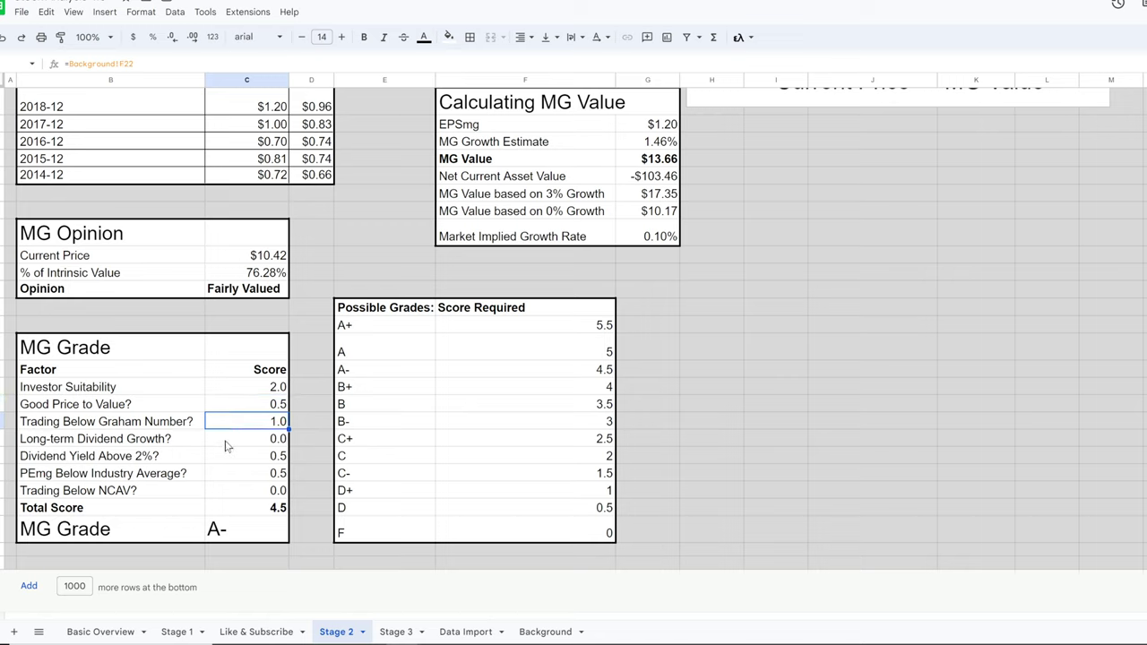
click(226, 444)
click(226, 459)
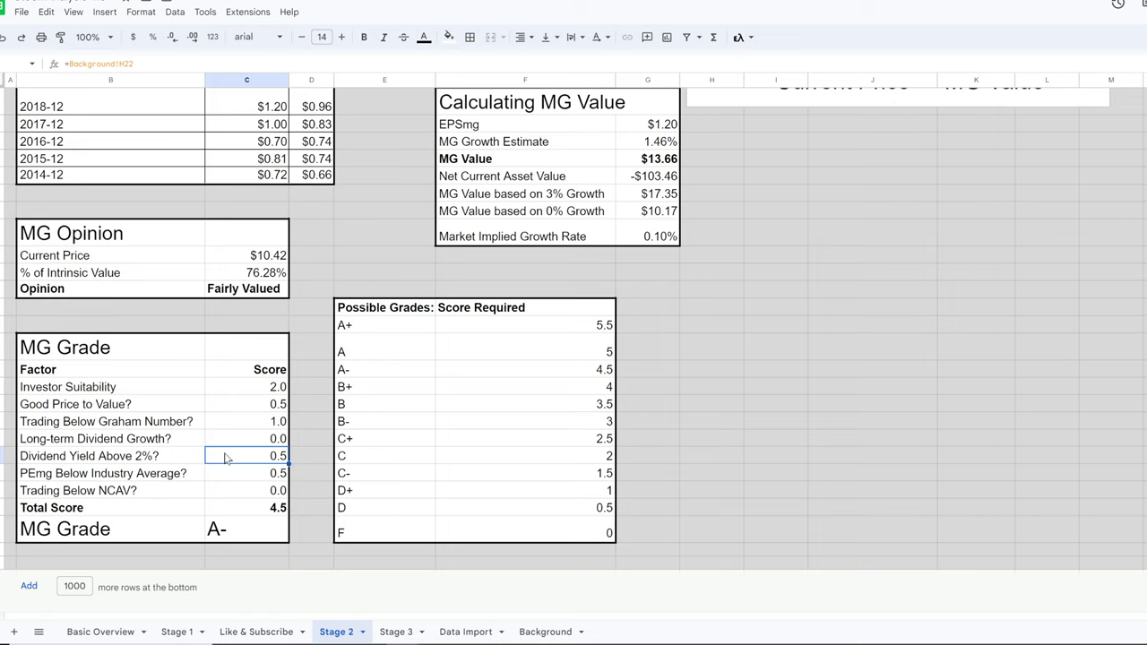
click(229, 477)
click(230, 493)
click(231, 508)
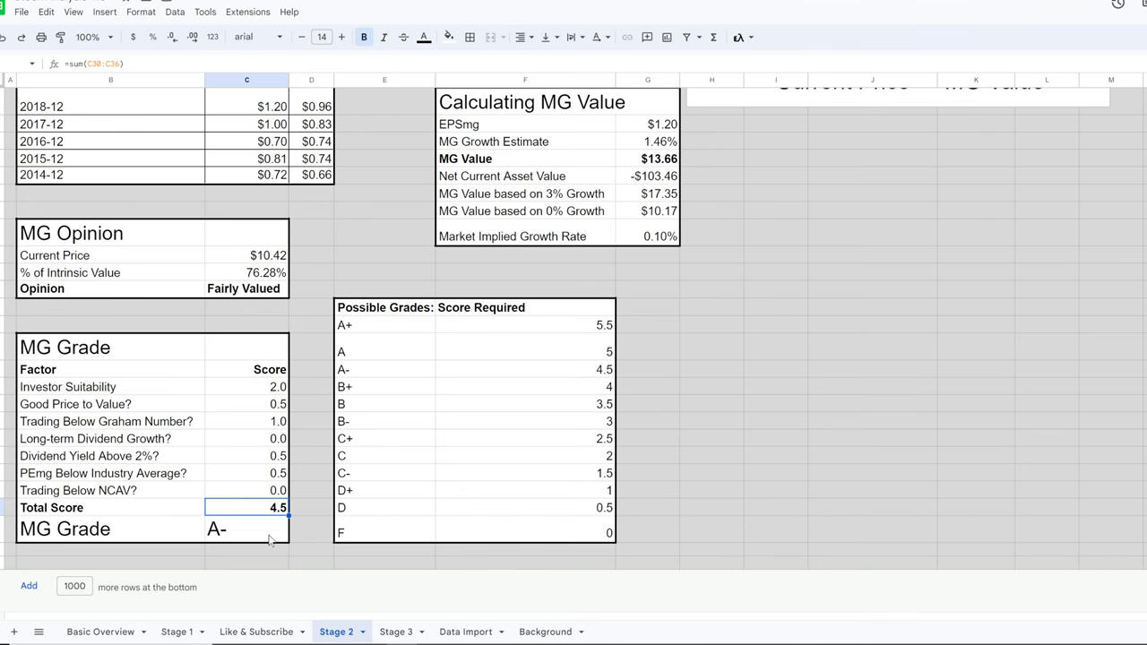
Open the Stage 3 sheet and inspect the formulas behind the Graham Number and PEmg results
click(401, 634)
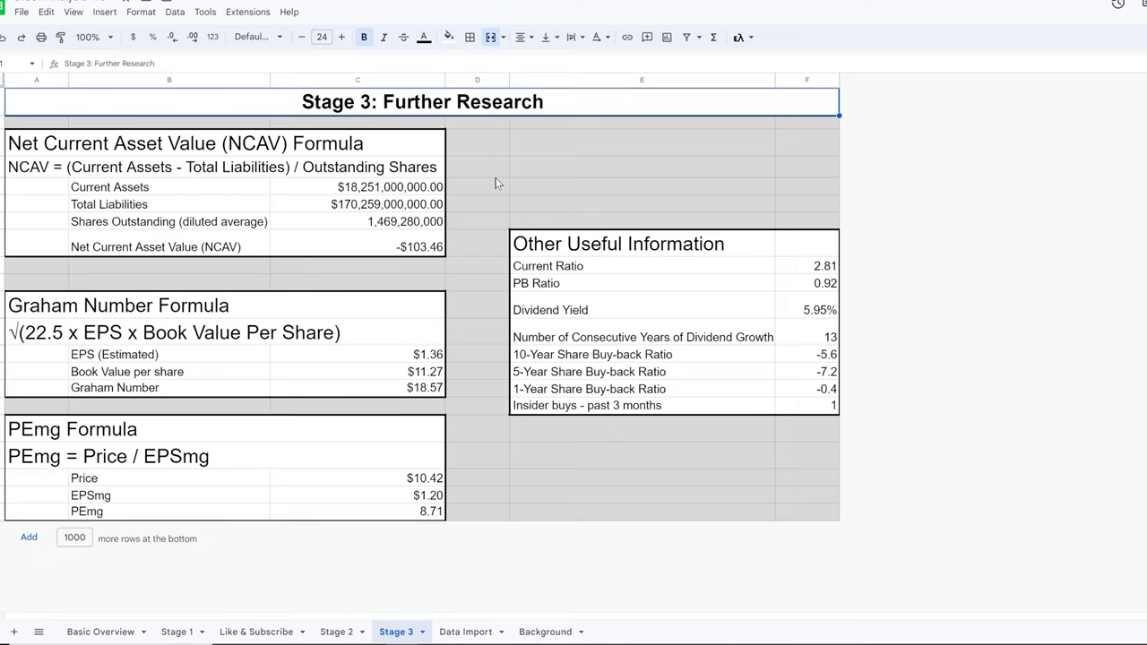
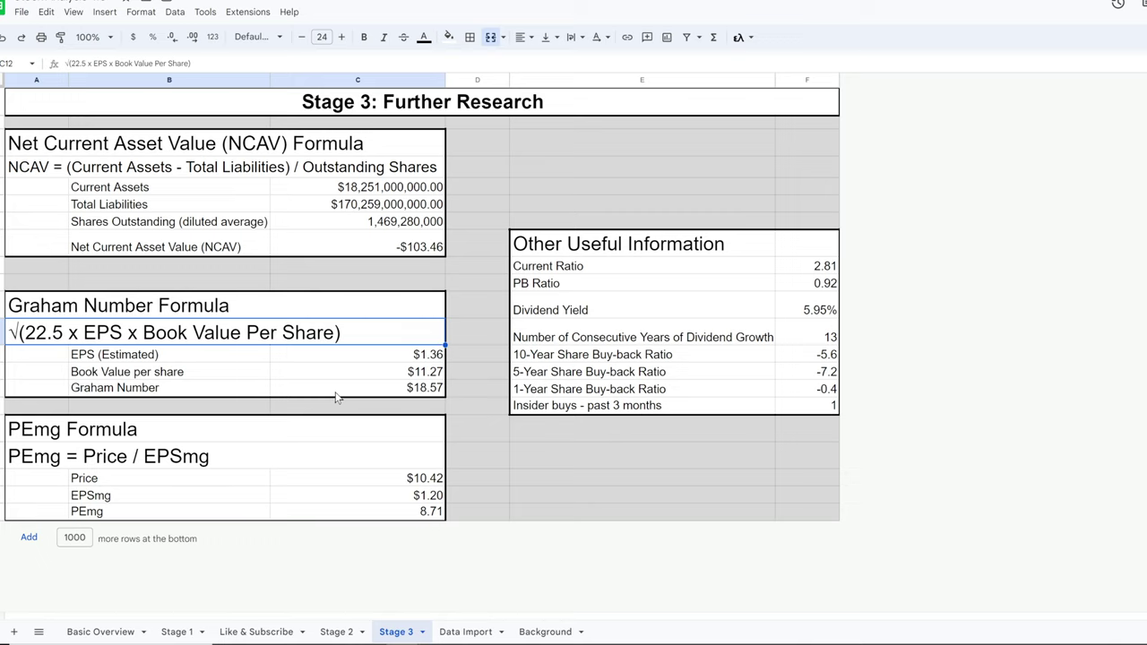
click(321, 392)
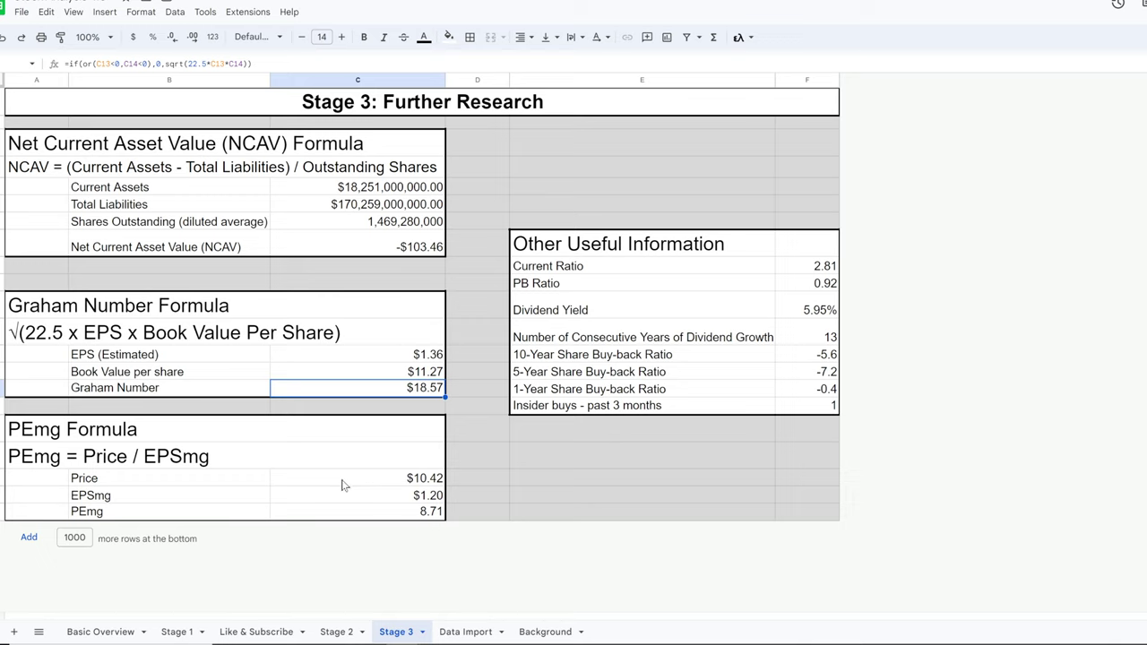
click(397, 516)
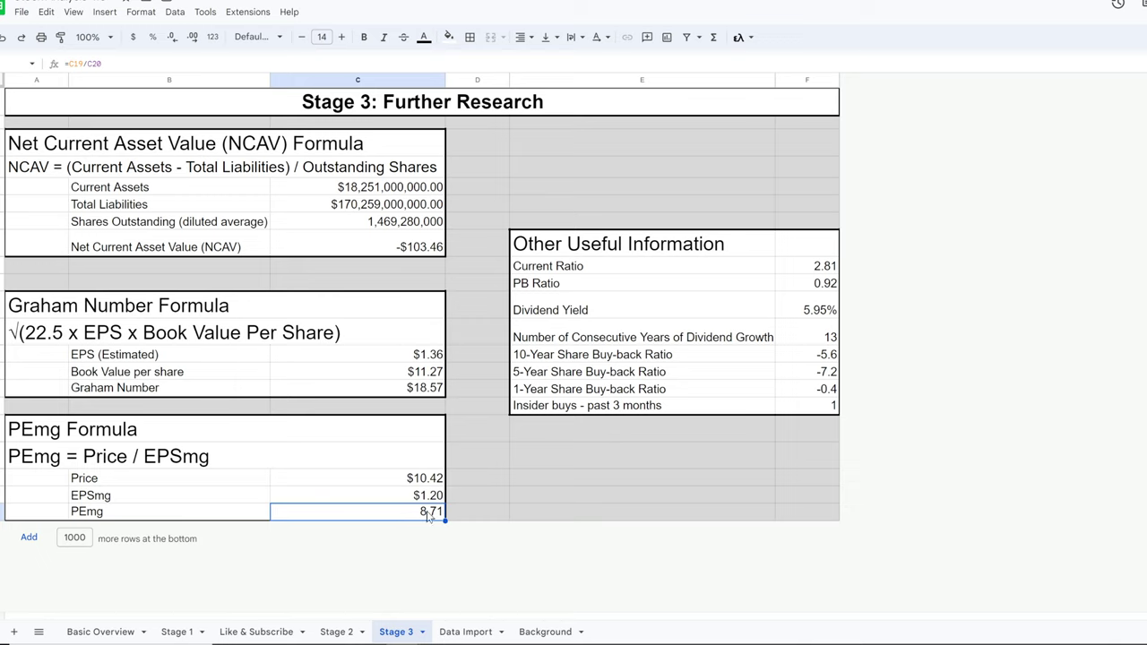
Inspect the Other Useful Information formulas for Current Ratio, PB Ratio, Dividend Yield, consecutive years of dividend growth and three-month insider buys
click(788, 271)
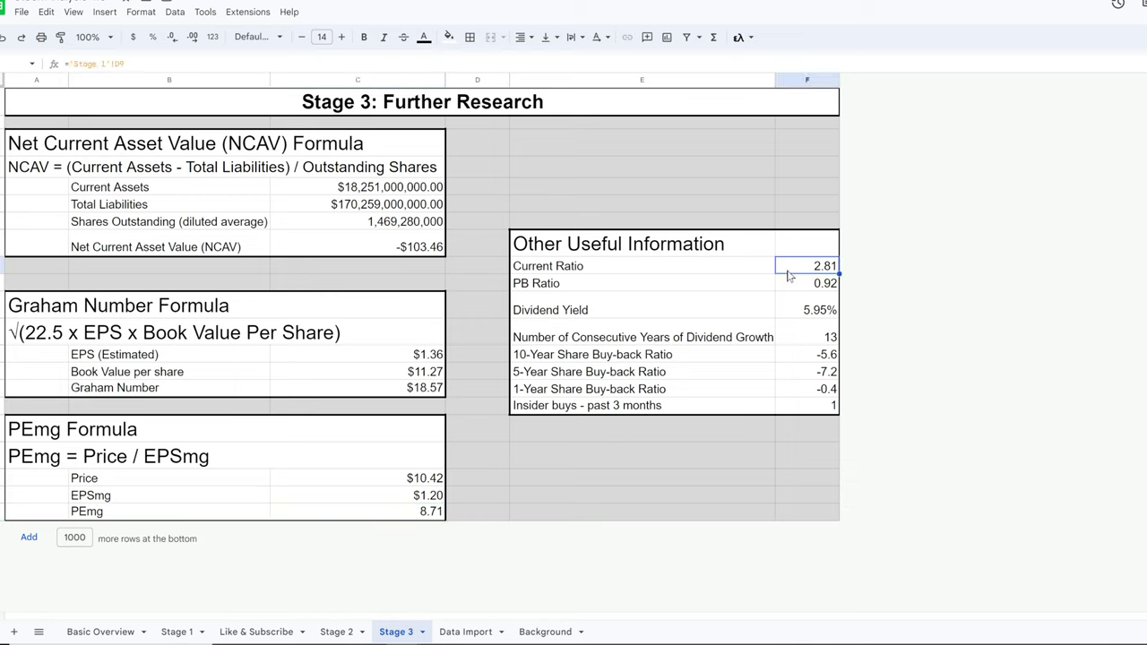
click(789, 287)
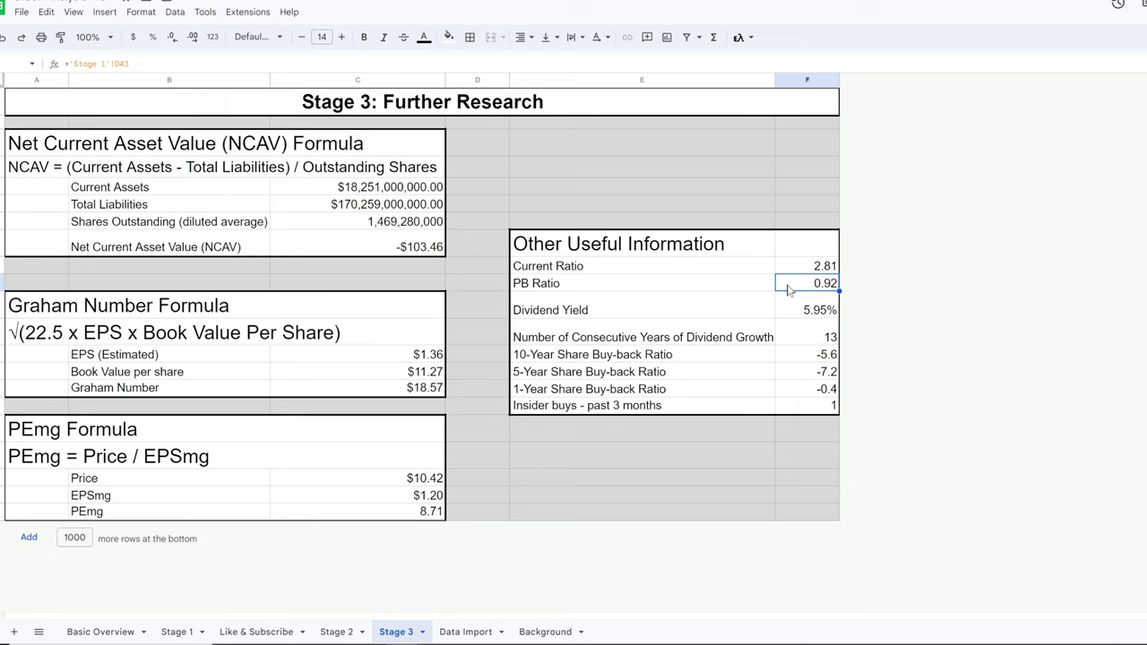
click(789, 316)
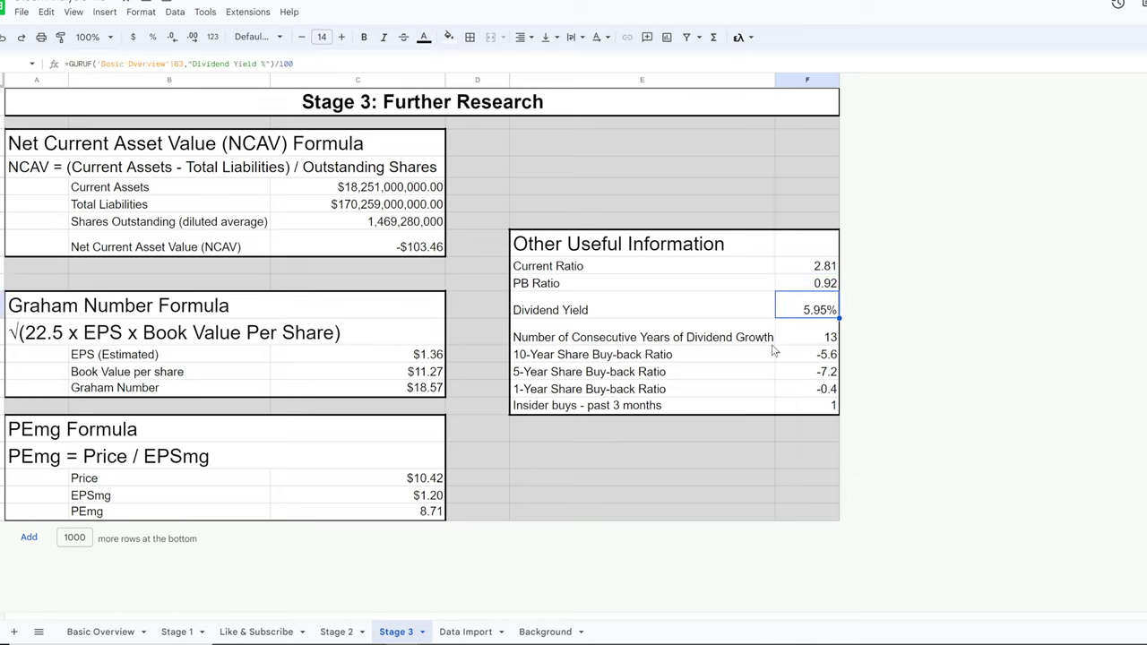
click(805, 345)
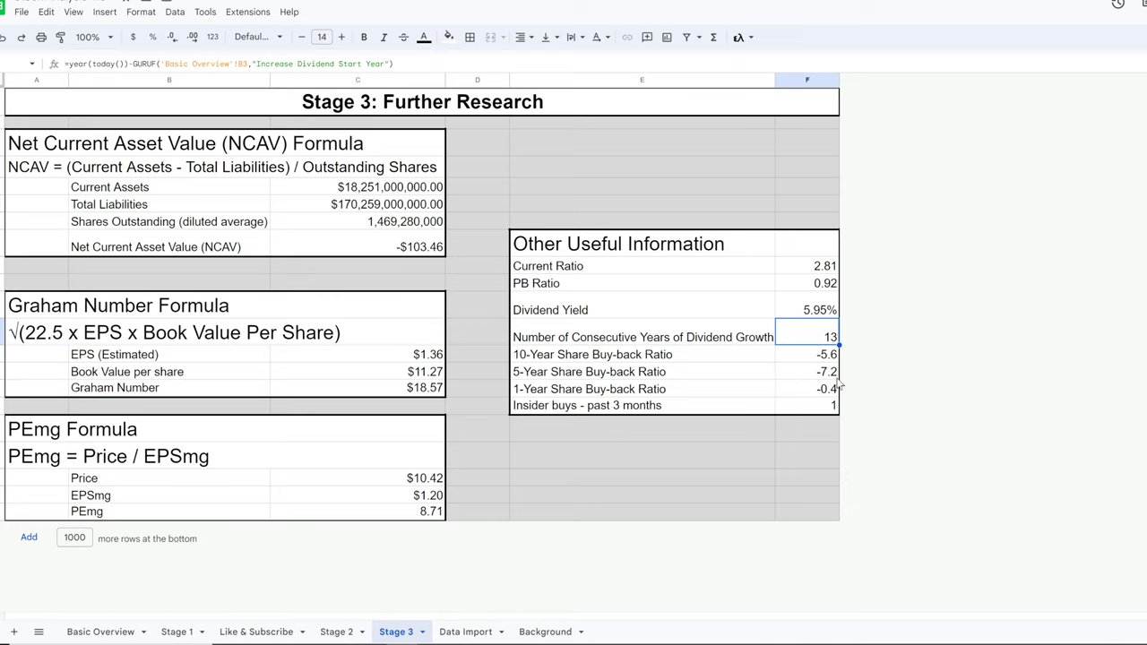
click(793, 406)
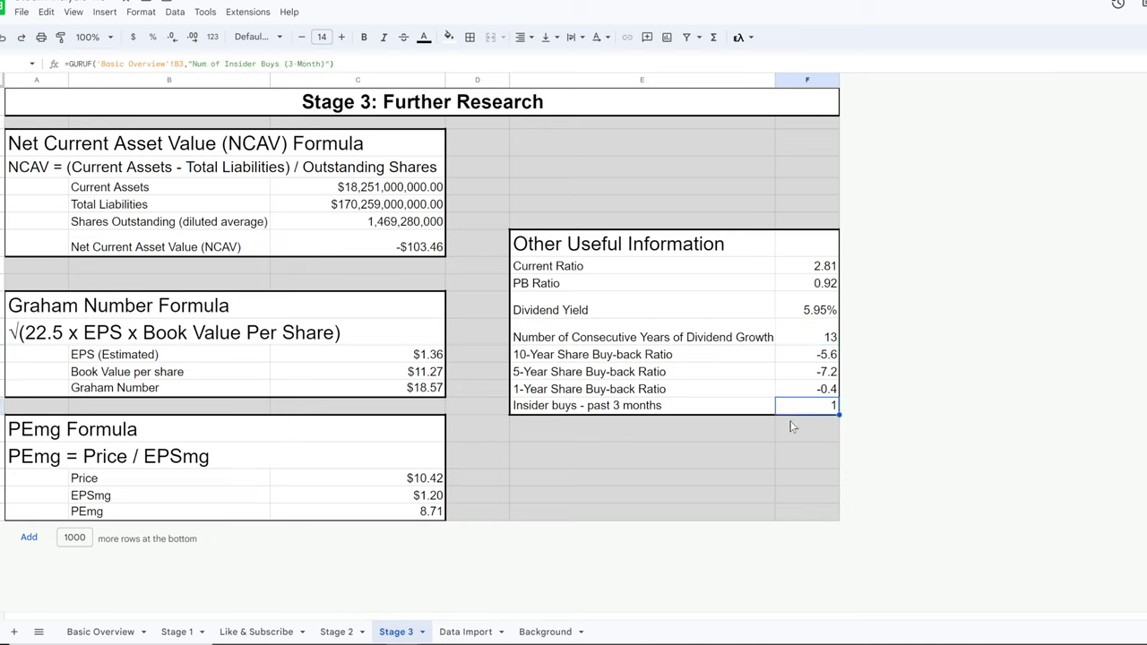